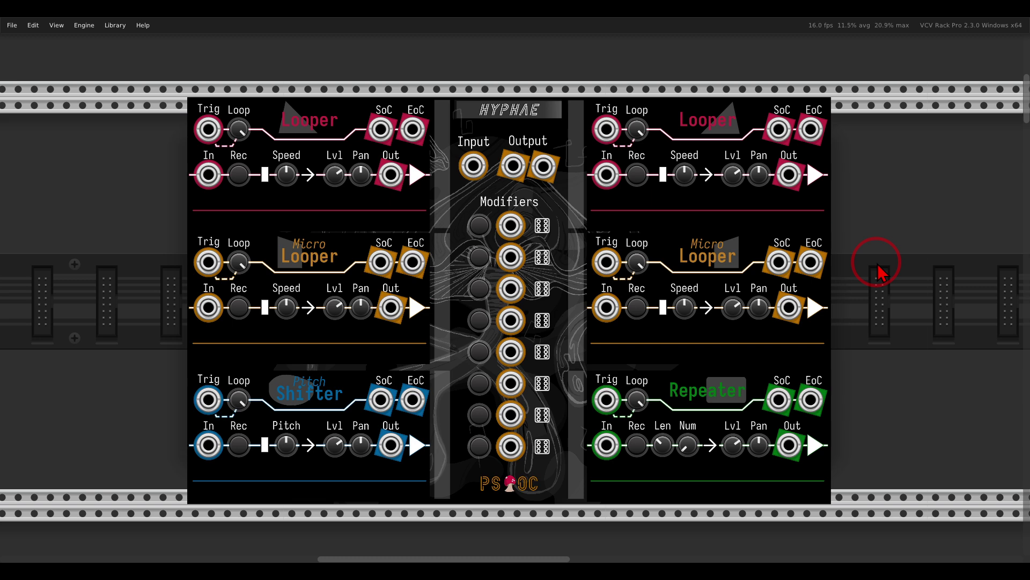
Scroll around the rack until the Hyphae module and its cabled Output jacks fill the view
scroll(880, 271, "down", 10)
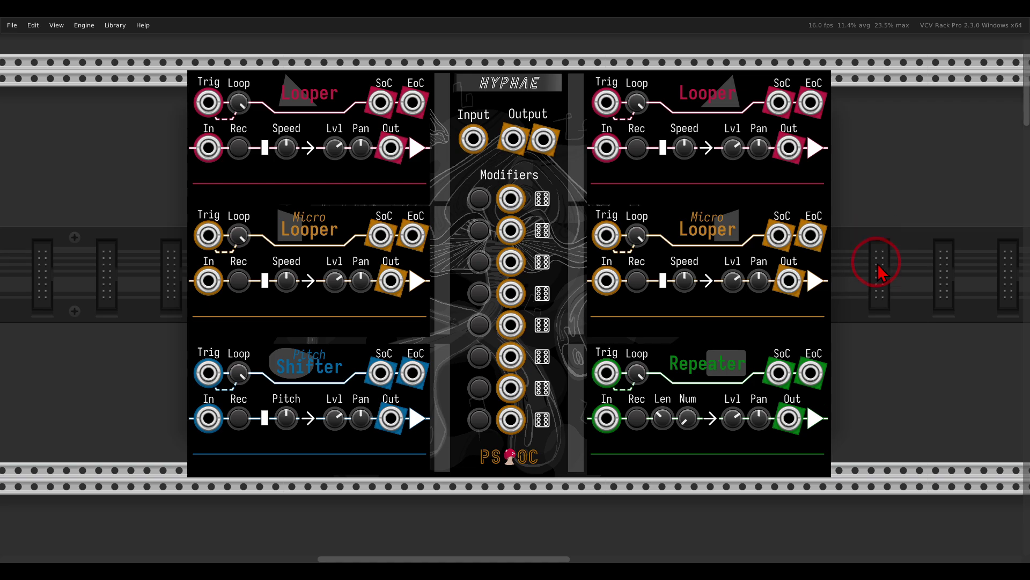
scroll(808, 371, "down", 10)
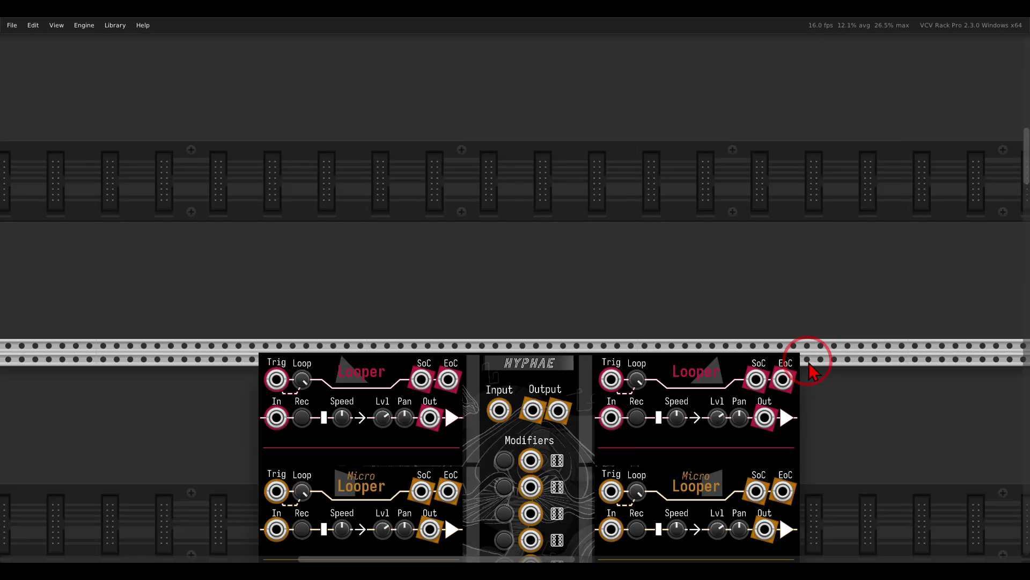
scroll(785, 170, "down", 5)
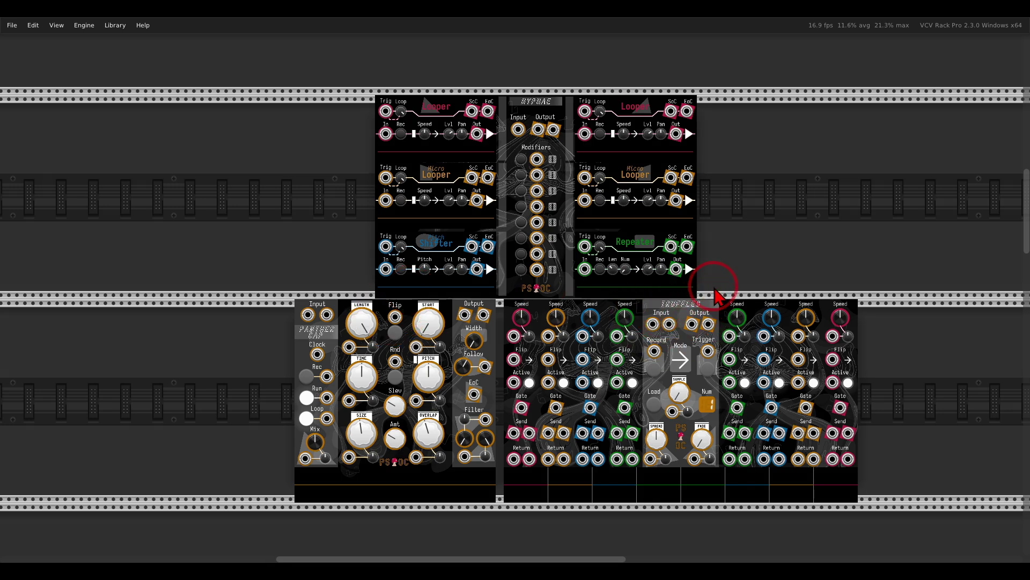
scroll(708, 290, "down", 10)
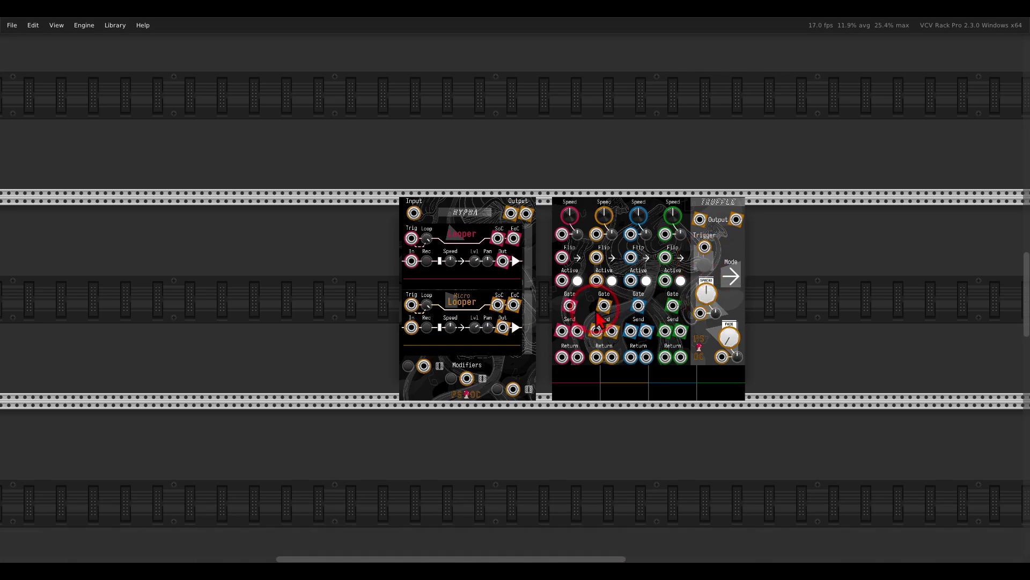
scroll(600, 321, "up", 3)
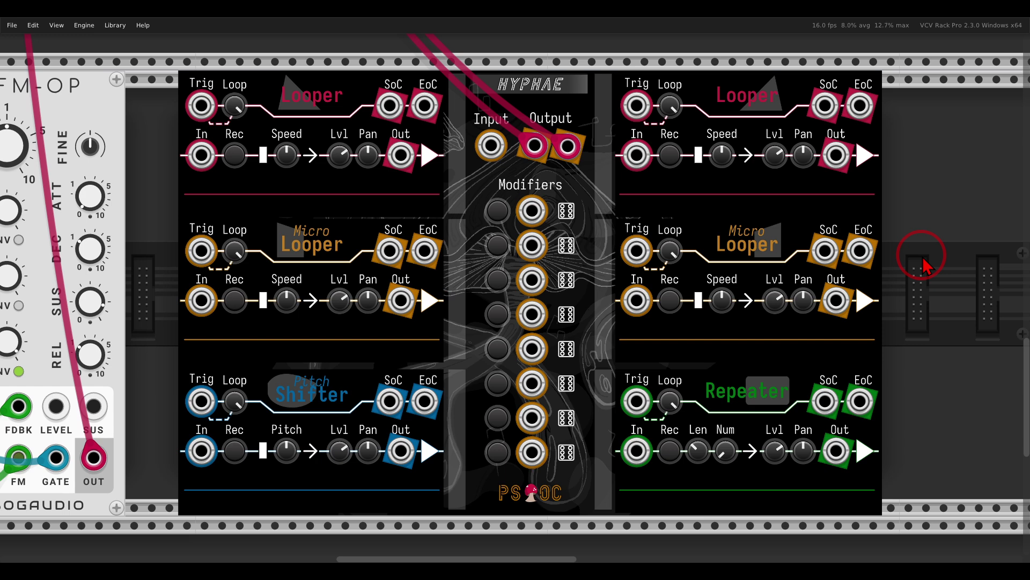
mouse_move(354, 80)
left_mouse_down()
mouse_move(325, 63)
mouse_move(237, 126)
mouse_move(215, 307)
mouse_move(257, 444)
mouse_move(374, 303)
mouse_move(351, 80)
left_mouse_up()
mouse_move(772, 75)
left_mouse_down()
mouse_move(683, 312)
mouse_move(726, 416)
mouse_move(829, 169)
mouse_move(792, 101)
left_mouse_up()
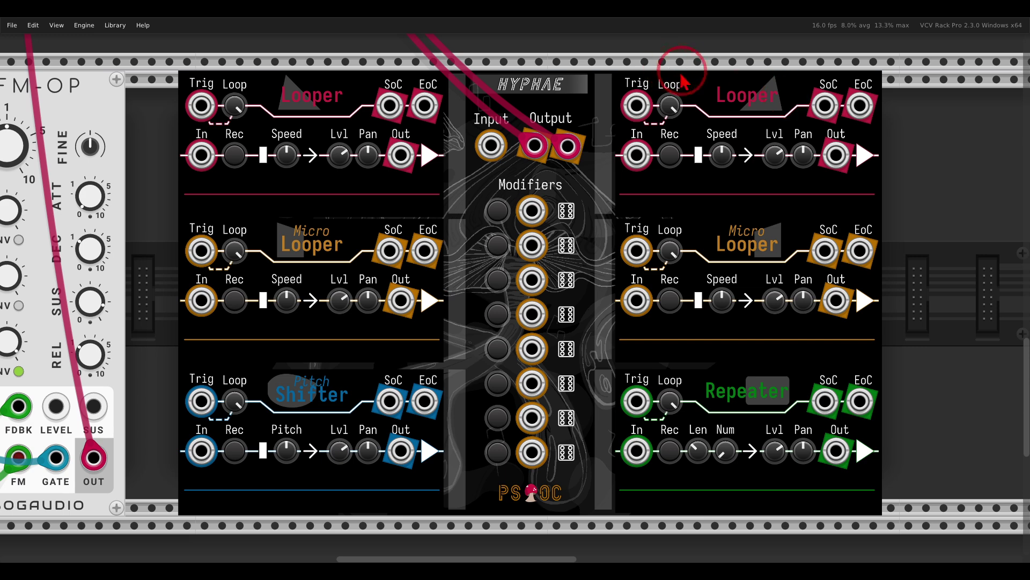
mouse_move(786, 81)
left_mouse_down()
mouse_move(731, 60)
mouse_move(699, 89)
mouse_move(734, 129)
mouse_move(789, 117)
mouse_move(787, 74)
left_mouse_up()
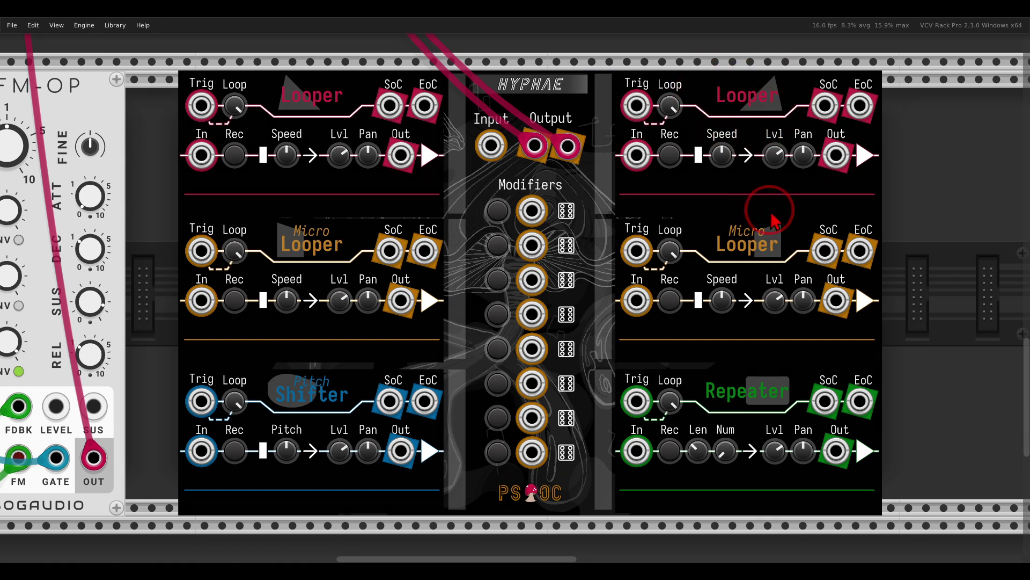
mouse_move(773, 208)
left_mouse_down()
mouse_move(714, 263)
mouse_move(779, 220)
left_mouse_up()
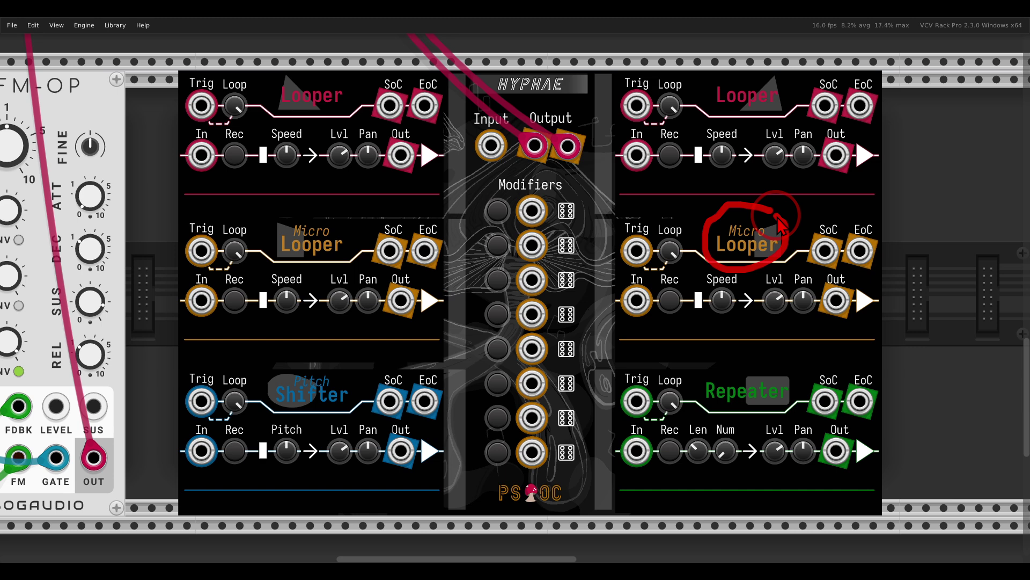
mouse_move(333, 369)
left_mouse_down()
mouse_move(301, 365)
mouse_move(269, 404)
mouse_move(355, 421)
mouse_move(345, 379)
left_mouse_up()
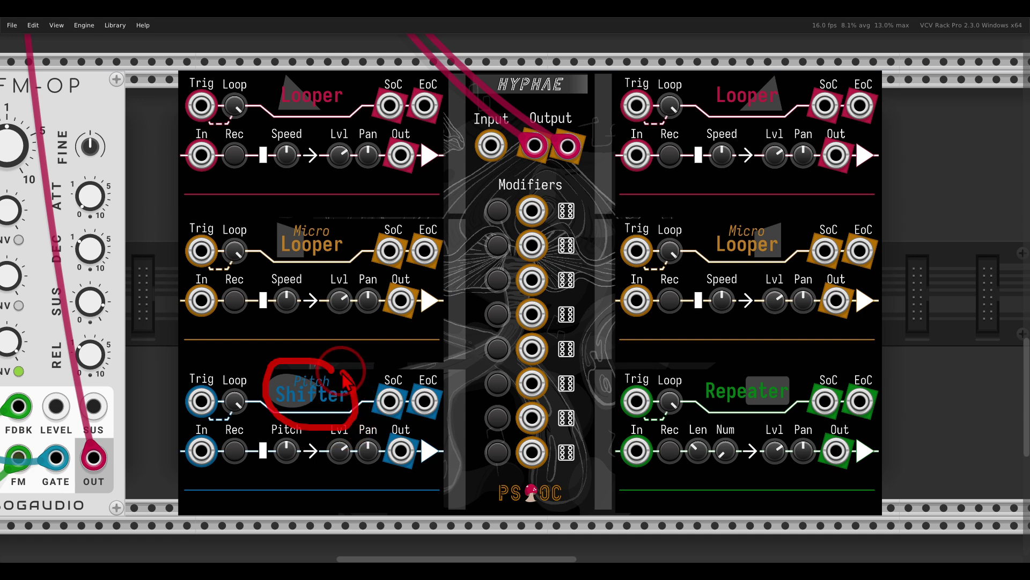
mouse_move(751, 366)
left_mouse_down()
mouse_move(807, 411)
mouse_move(796, 382)
left_mouse_up()
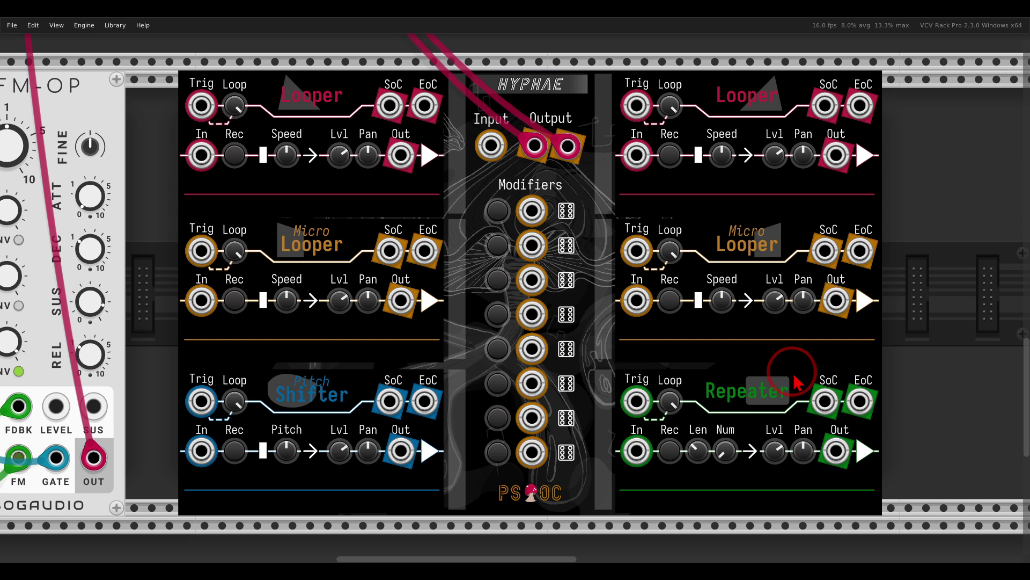
mouse_move(485, 169)
left_mouse_down()
mouse_move(467, 119)
mouse_move(472, 163)
mouse_move(522, 152)
mouse_move(507, 107)
mouse_move(470, 163)
mouse_move(452, 142)
mouse_move(440, 155)
mouse_move(479, 172)
mouse_move(443, 218)
mouse_move(605, 248)
mouse_move(620, 233)
mouse_move(629, 182)
left_mouse_up()
mouse_move(256, 213)
left_mouse_down()
mouse_move(412, 216)
mouse_move(624, 200)
left_mouse_up()
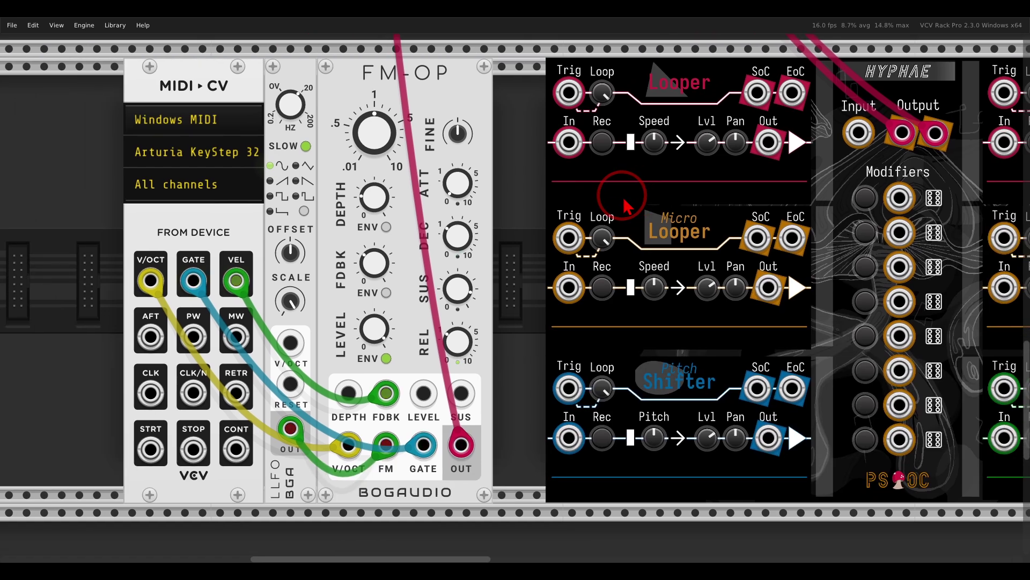
Cable Hyphae's audio Input to the FM-OP OUT jack
left_click_drag(634, 206, 539, 205)
left_click_drag(762, 133, 365, 445)
left_click_drag(690, 334, 454, 336)
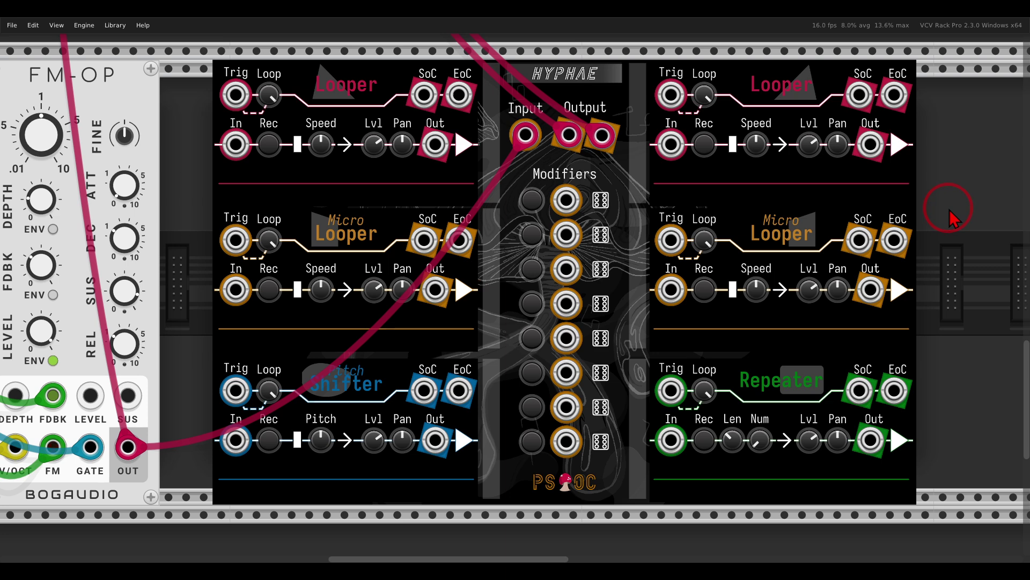
Record a loop of the FM-OP audio on Looper A, then zoom in on Looper A
left_click(268, 143)
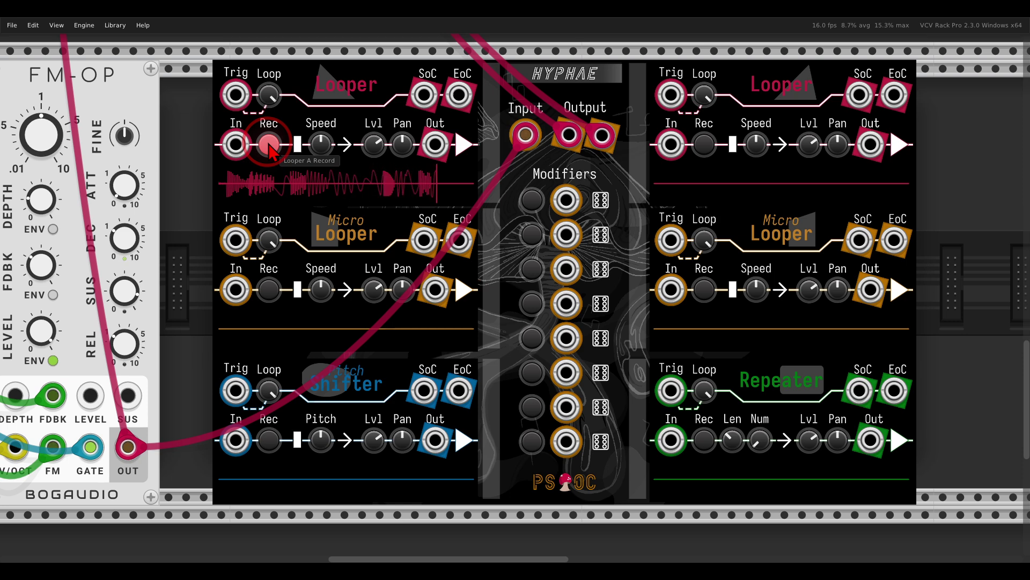
left_click(268, 144)
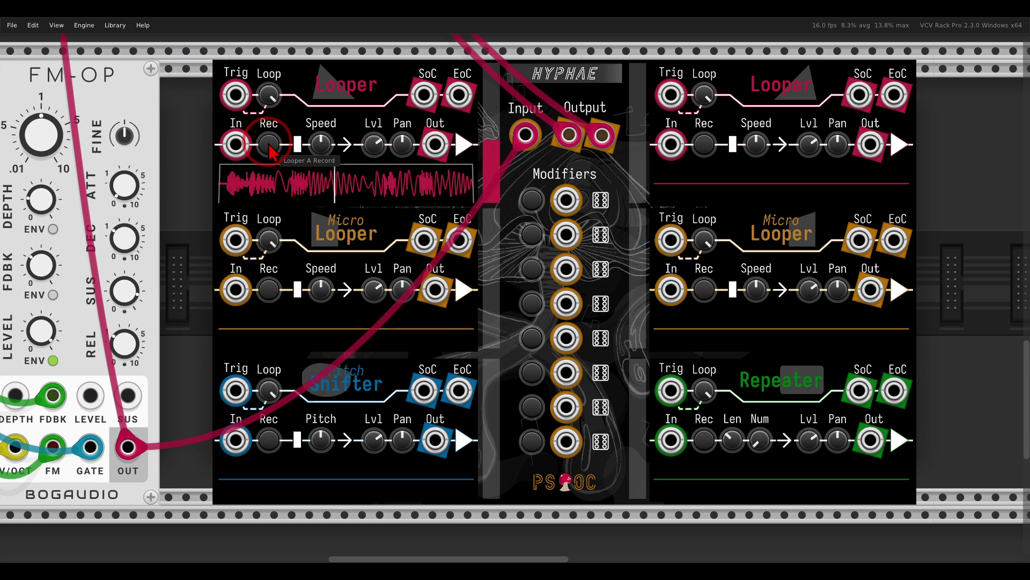
left_click_drag(277, 144, 326, 156)
Sweep Looper A's speed down to about -0.68, reset it to centre, and leave quantization off
scroll(329, 141, "up", 3)
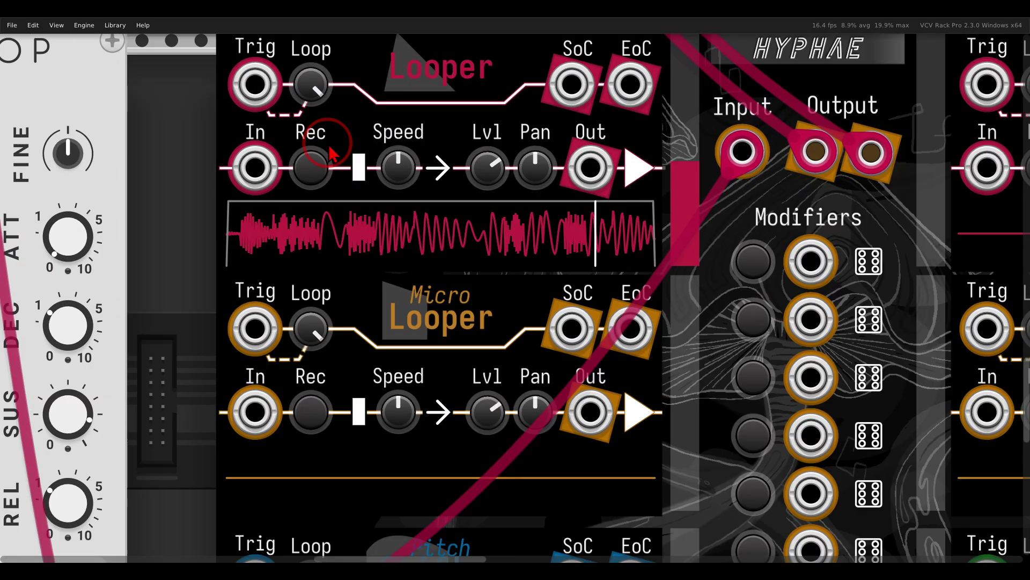
scroll(385, 144, "up", 2)
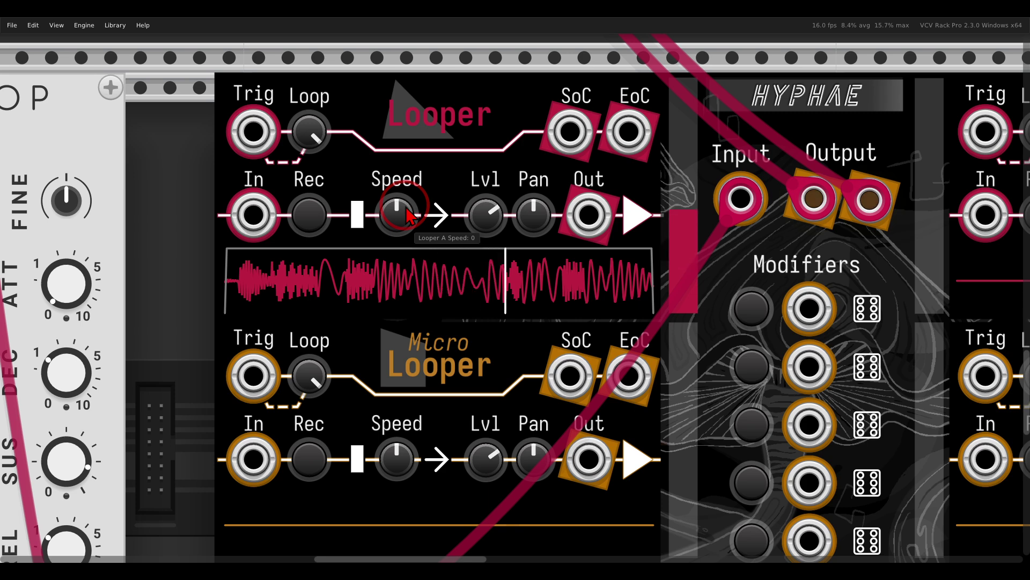
left_click_drag(407, 214, 395, 120)
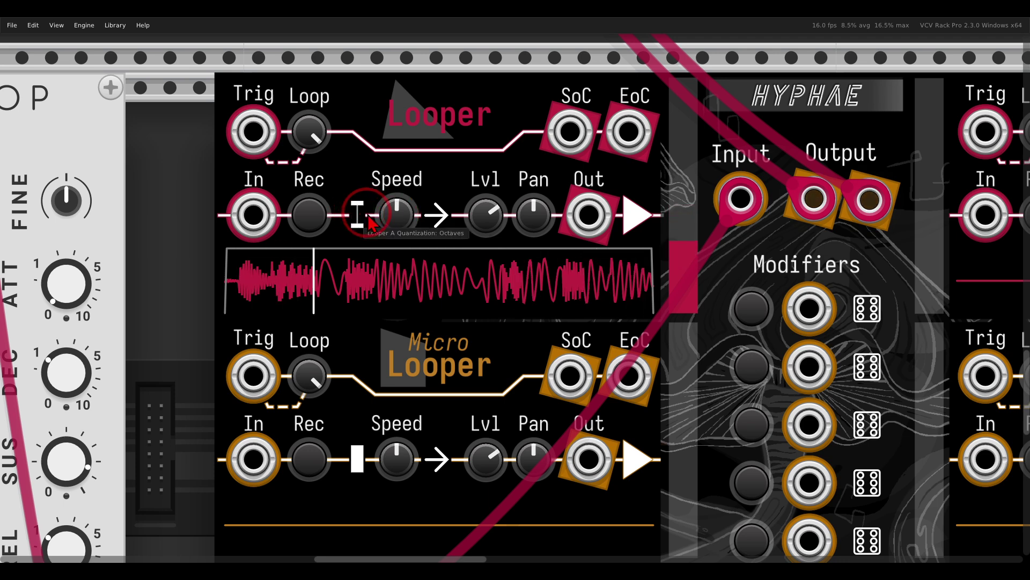
mouse_move(396, 217)
left_mouse_down()
mouse_move(394, 252)
mouse_move(386, 187)
mouse_move(395, 264)
mouse_move(384, 202)
mouse_move(394, 210)
left_mouse_up()
double_click(393, 206)
left_click(365, 217)
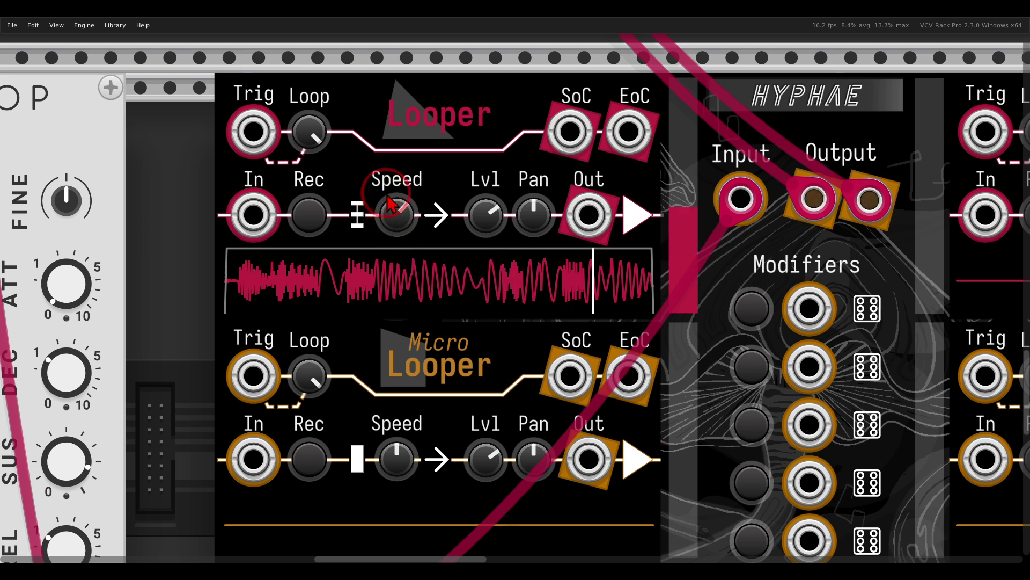
left_click(362, 214)
Flip Looper A's playback direction back and forth, ending in reverse
left_click(437, 218)
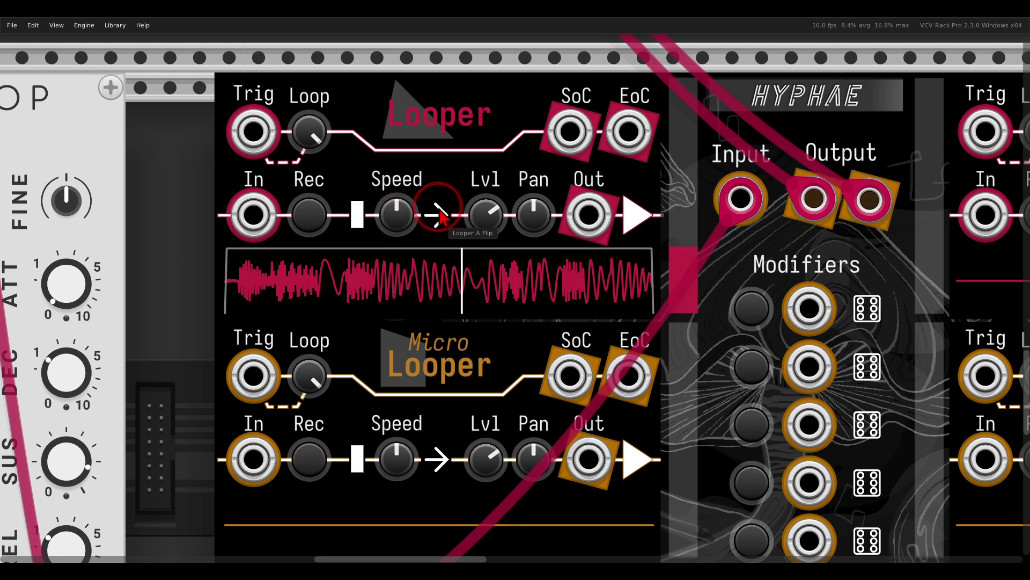
left_click(437, 217)
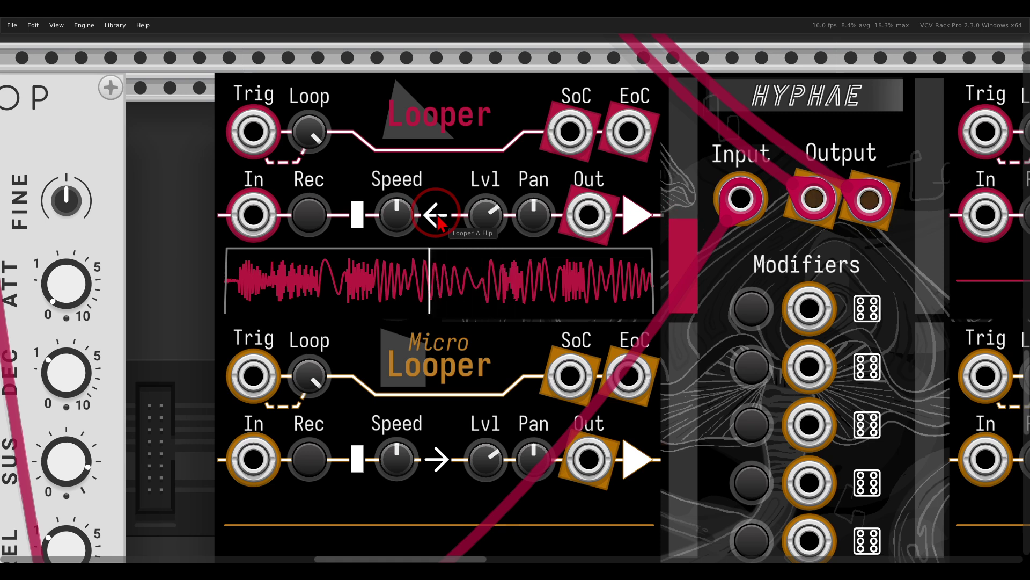
left_click(437, 217)
left_click(437, 217)
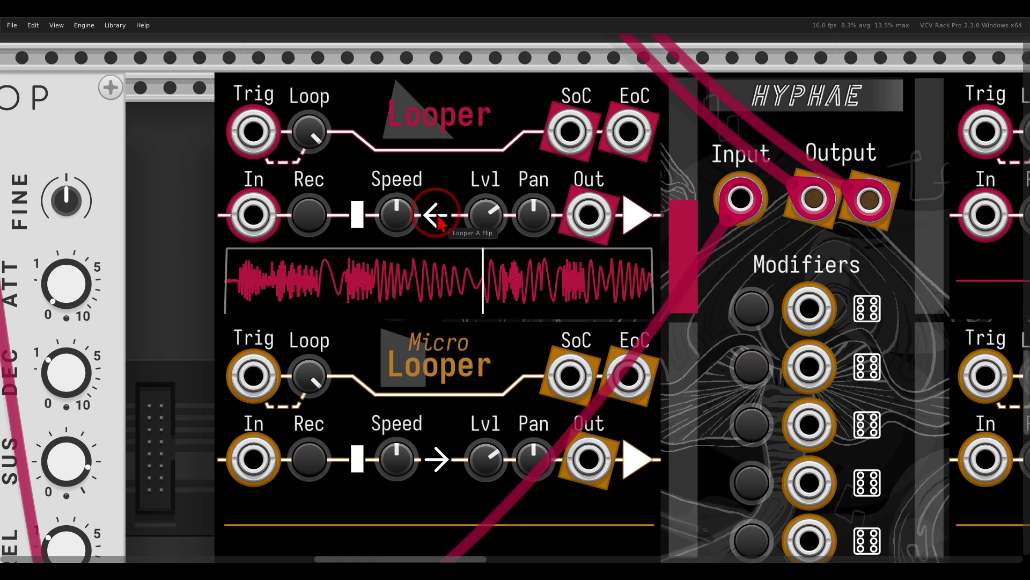
left_click(437, 218)
left_click(437, 218)
left_click(437, 218)
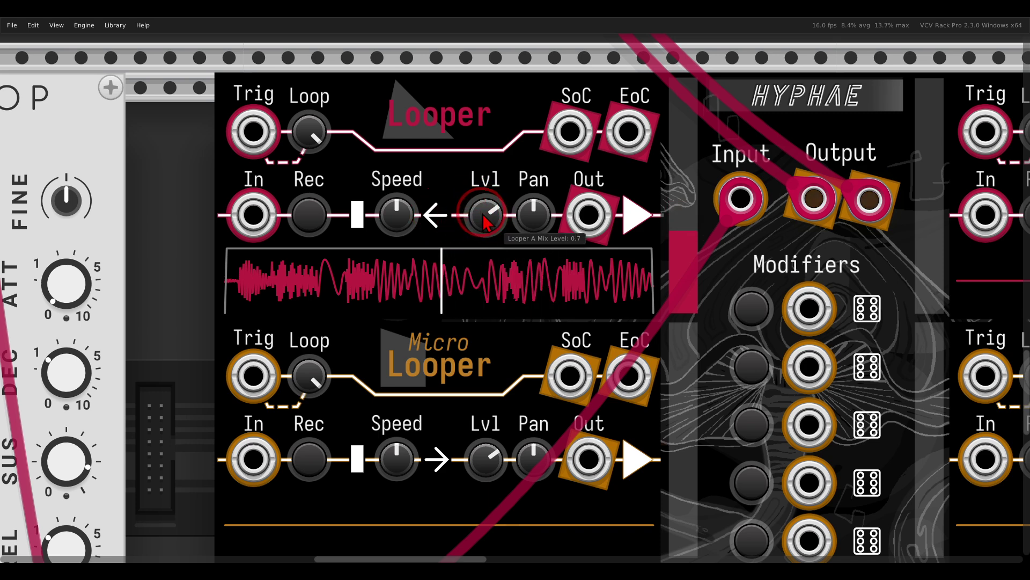
Lower Looper A's mix level to 0.37 and bring the Micro Looper row into view
mouse_move(883, 158)
left_mouse_down()
mouse_move(841, 160)
mouse_move(787, 175)
mouse_move(798, 224)
mouse_move(901, 194)
left_mouse_up()
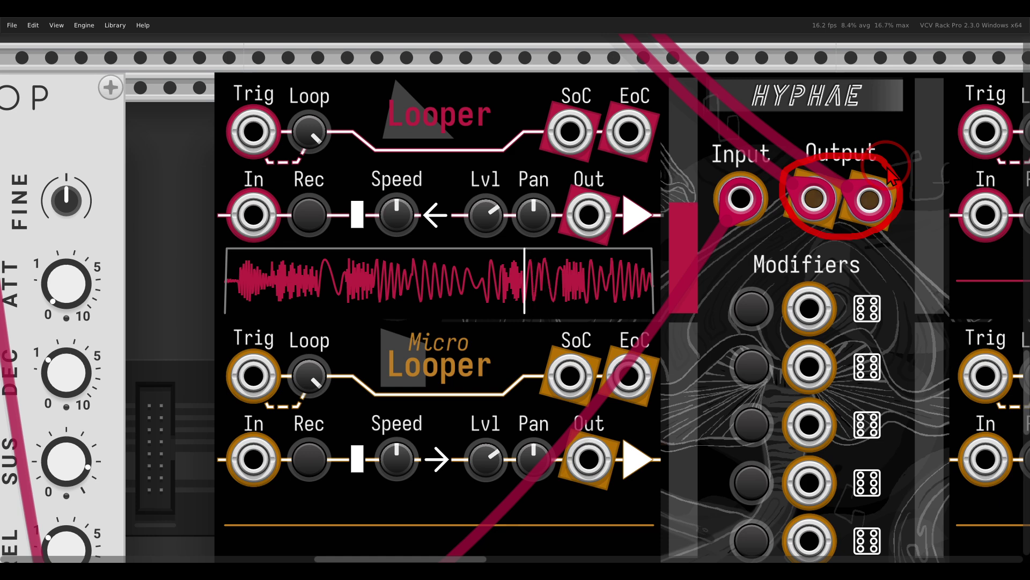
mouse_move(485, 214)
left_mouse_down()
mouse_move(506, 327)
mouse_move(470, 215)
mouse_move(536, 293)
mouse_move(542, 322)
mouse_move(518, 145)
mouse_move(544, 298)
mouse_move(560, 325)
mouse_move(523, 252)
mouse_move(504, 134)
mouse_move(532, 219)
left_mouse_up()
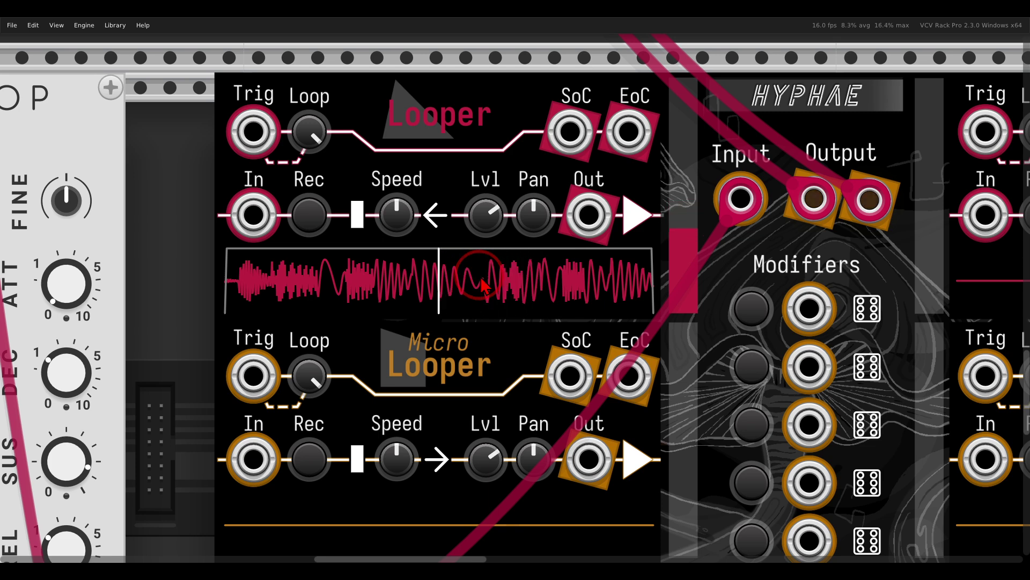
left_click_drag(501, 336, 528, 216)
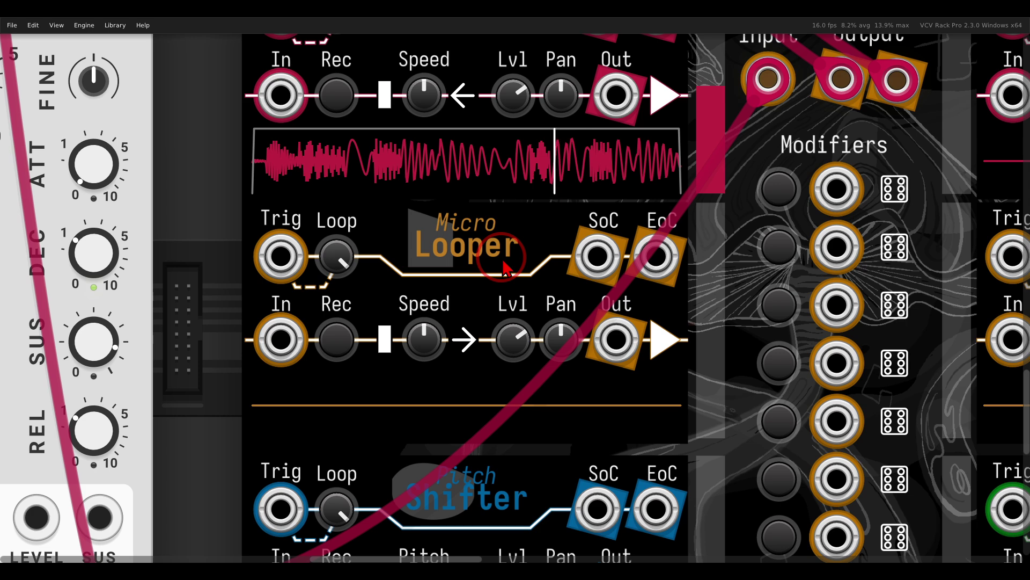
Record a loop on the Micro Looper, re-recording it once
left_click(328, 341)
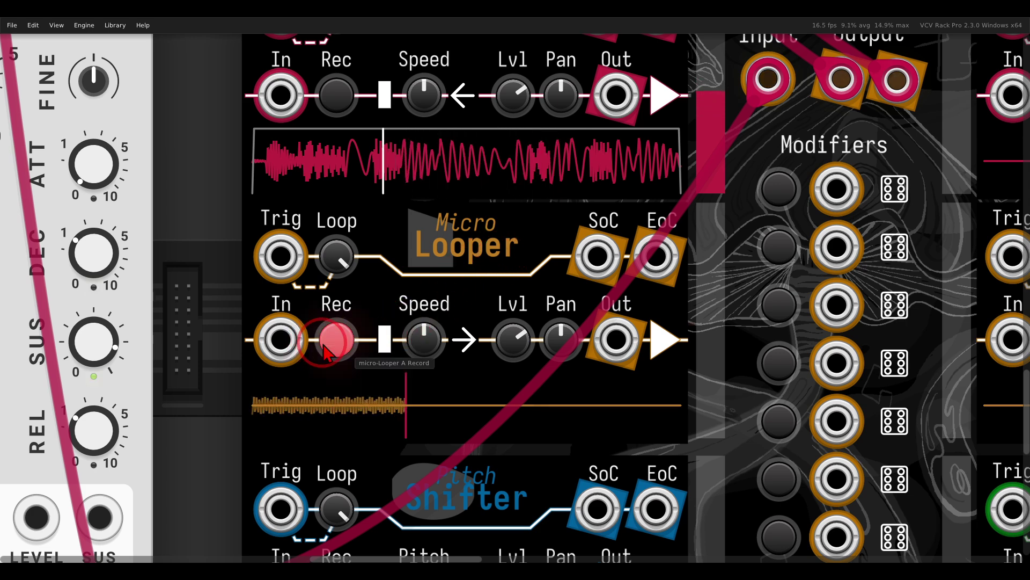
left_click(328, 341)
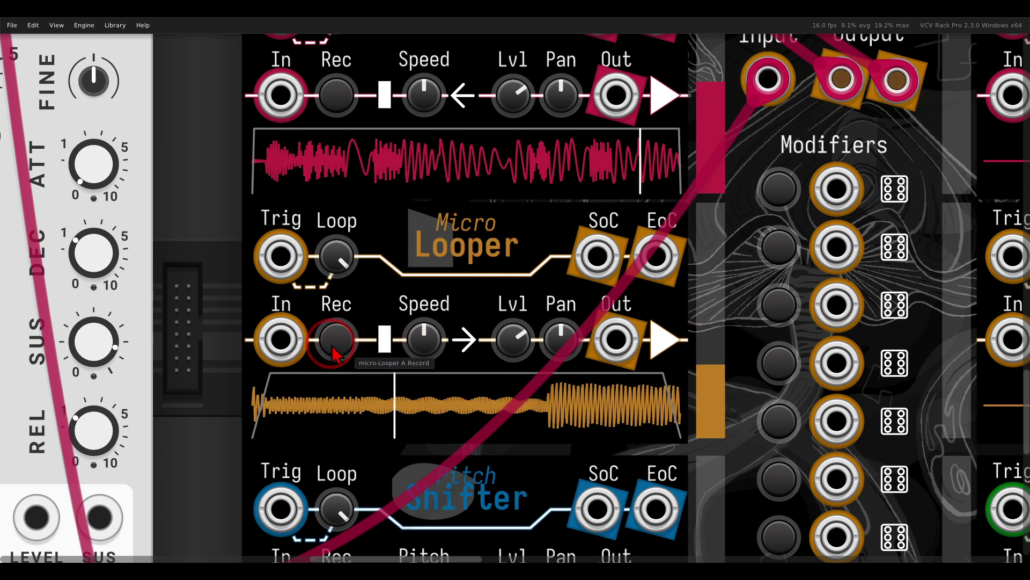
left_click(333, 348)
left_click(332, 348)
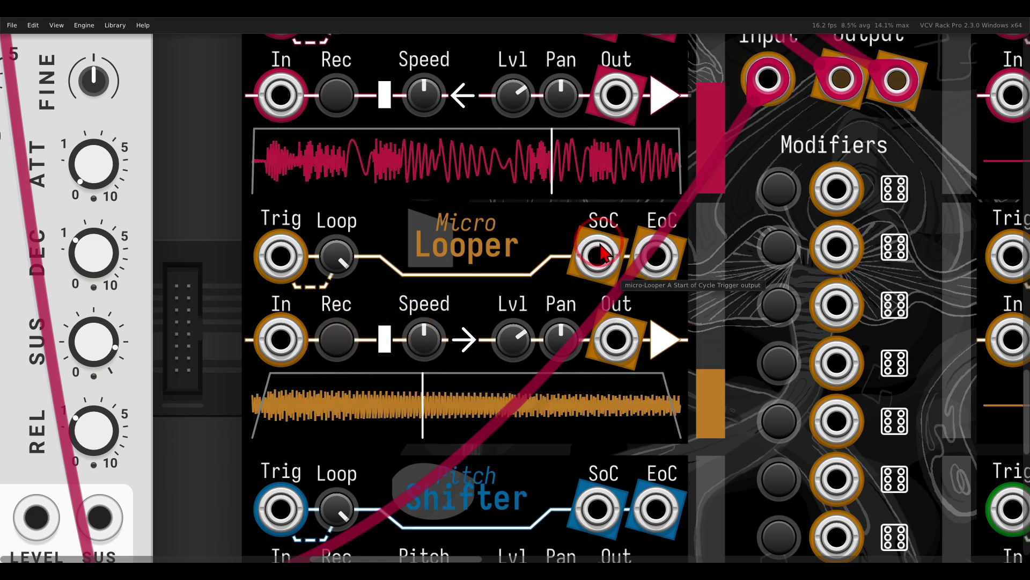
scroll(563, 223, "up", 1)
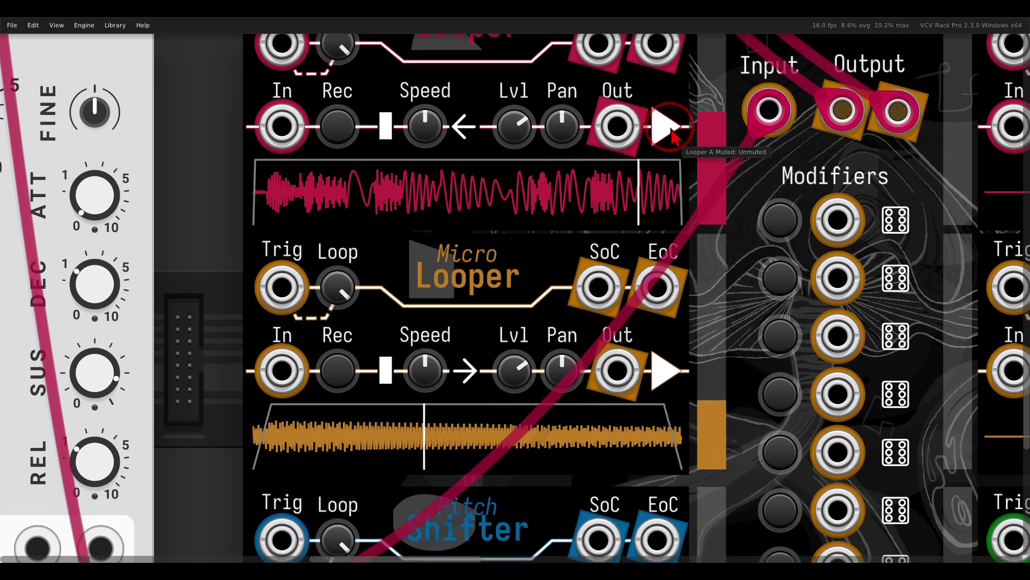
Mute and unmute the main Looper, then solo the Micro Looper
left_click(668, 129)
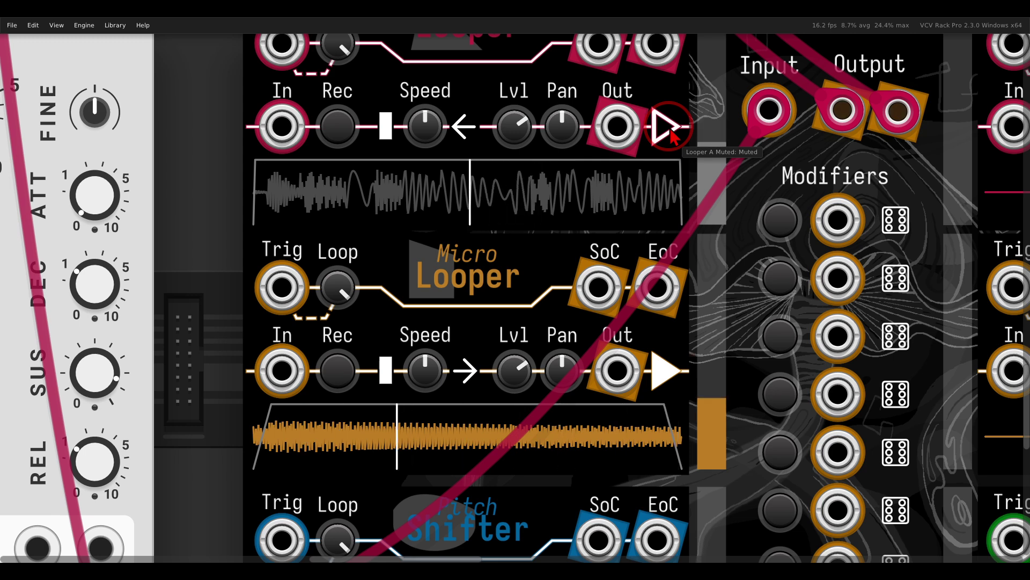
left_click(668, 131)
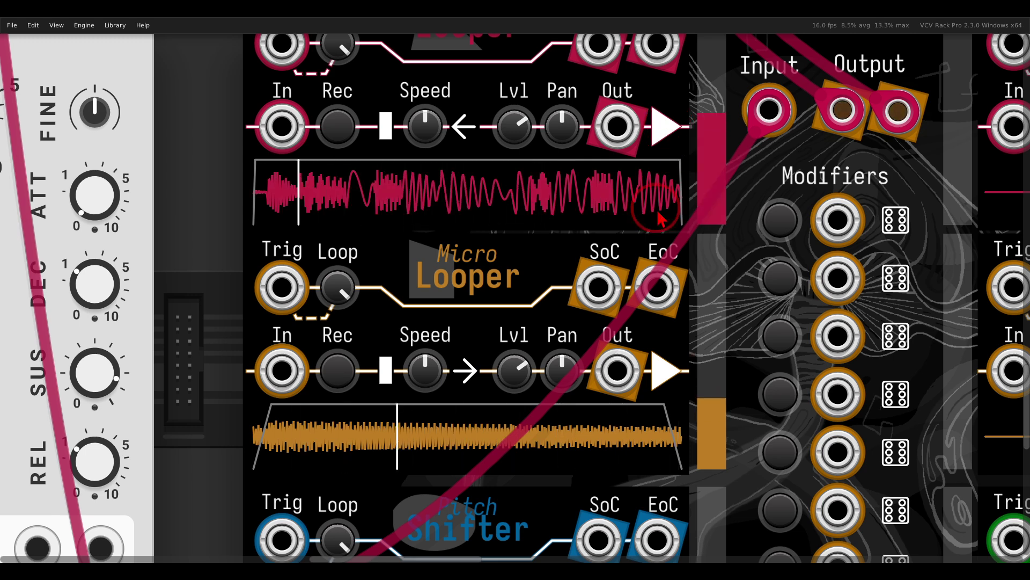
left_click(667, 373)
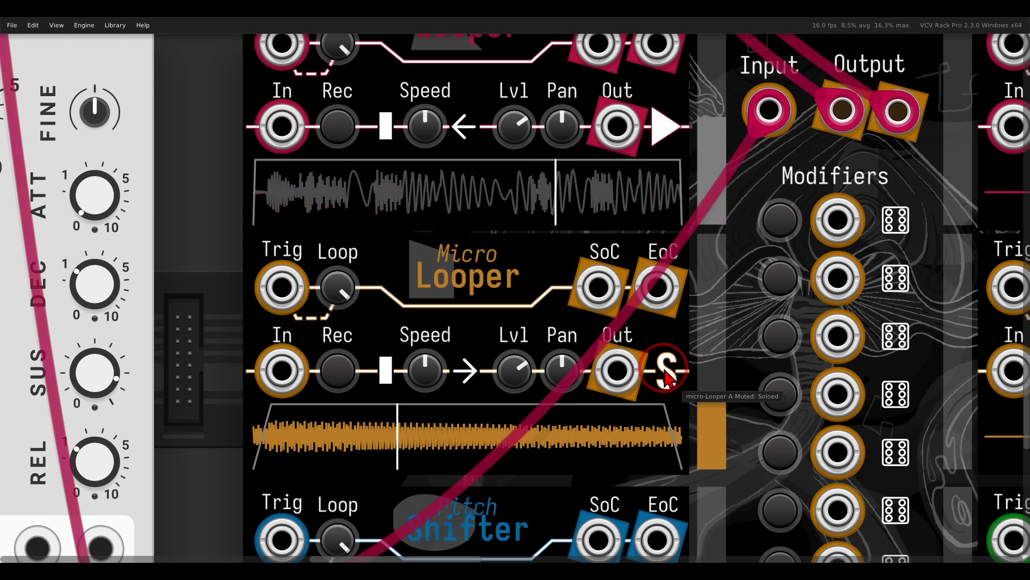
Slow the Micro Looper's speed to about -0.68, sweep its pan left, then reset pan to centre
scroll(668, 376, "down", 2)
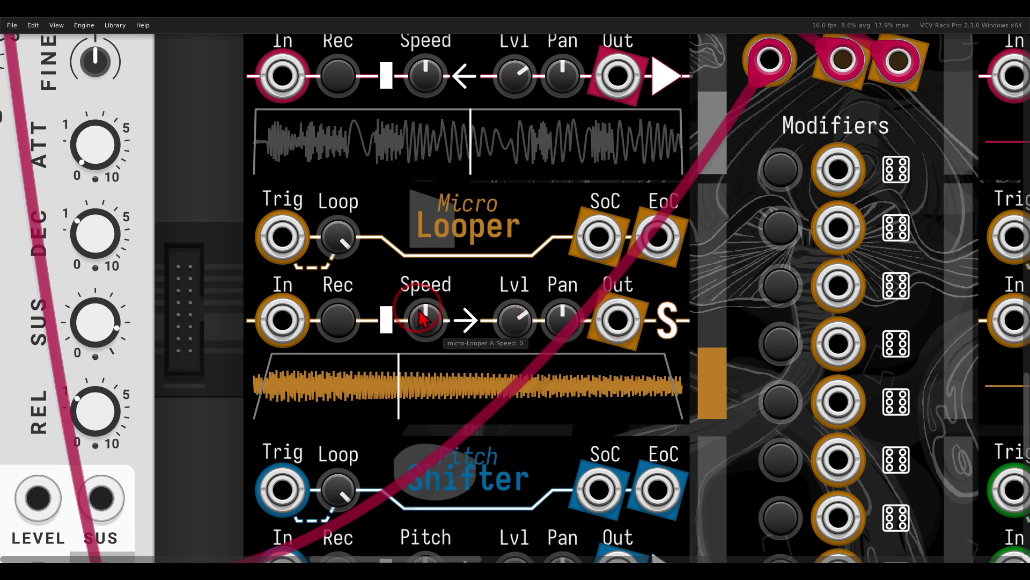
left_click_drag(431, 346, 430, 352)
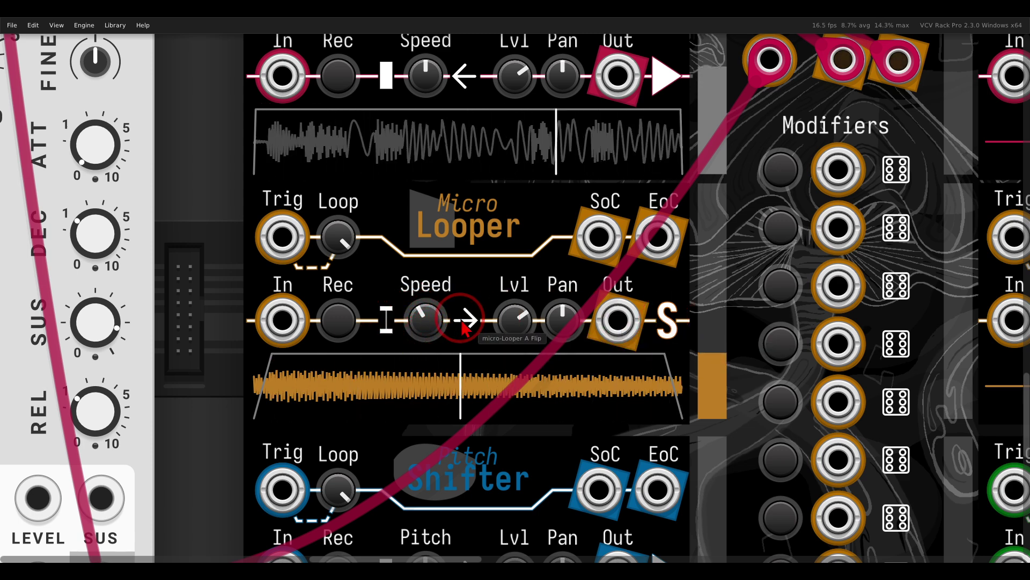
left_click_drag(562, 322, 567, 226)
double_click(563, 322)
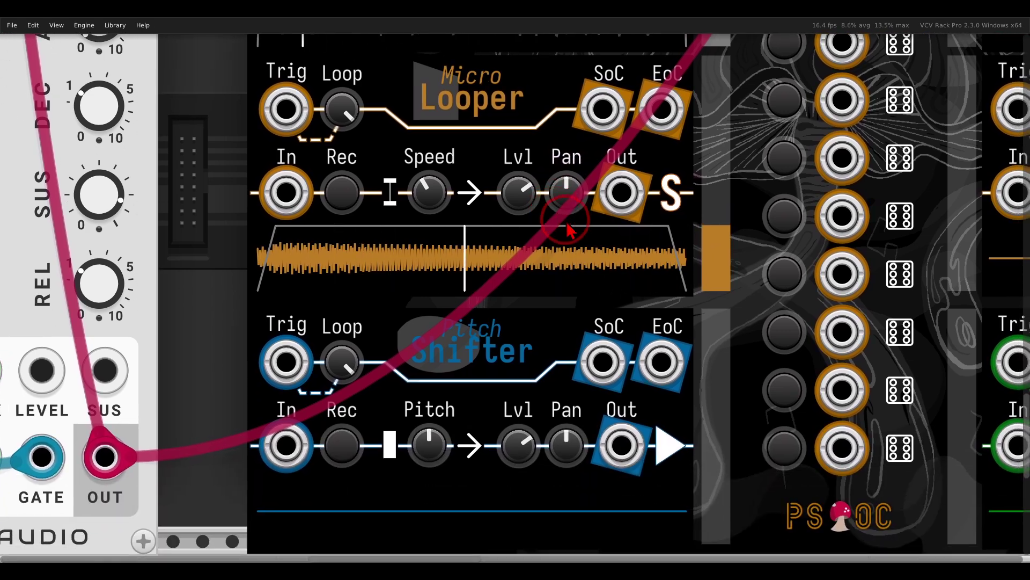
Solo the Pitch Shifter and record a fresh sample into it for playback
scroll(568, 228, "down", 1)
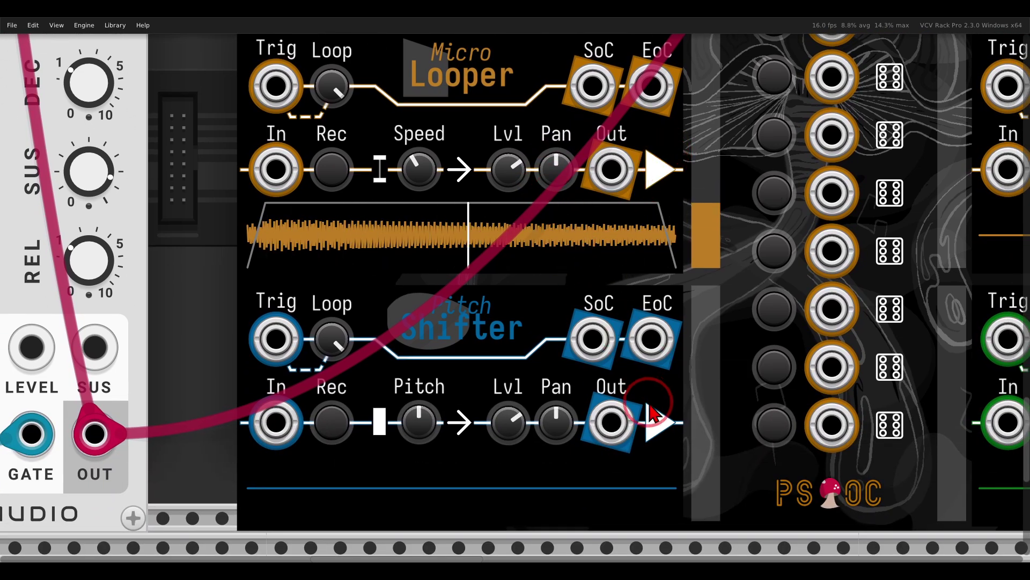
left_click(652, 416)
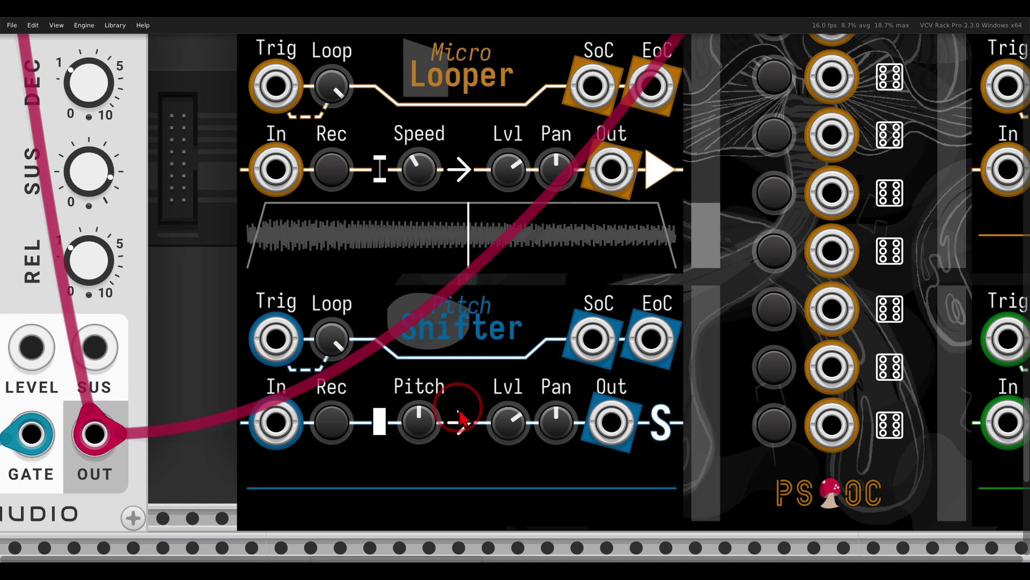
left_click(331, 427)
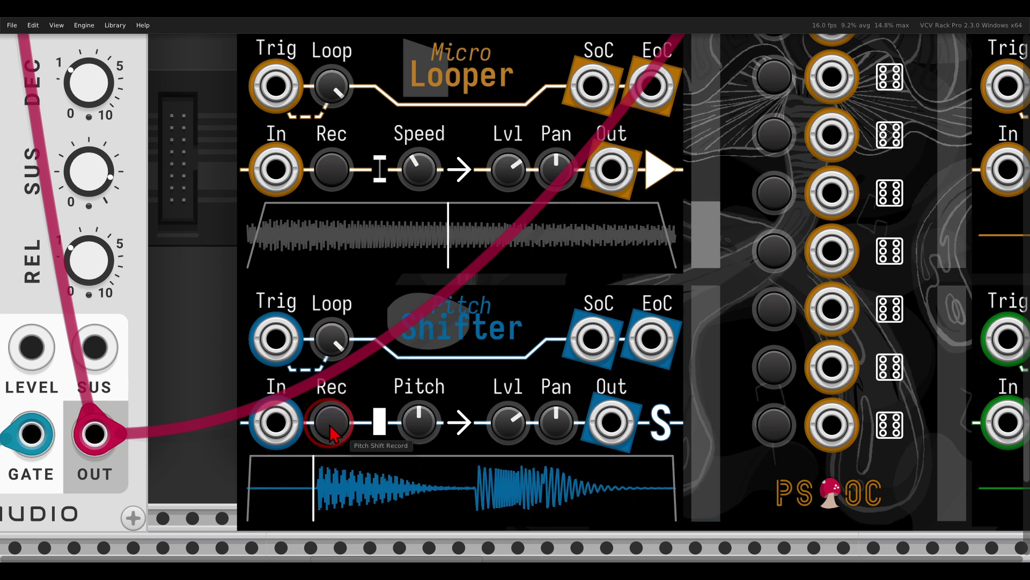
left_click(331, 423)
left_click_drag(408, 388, 414, 382)
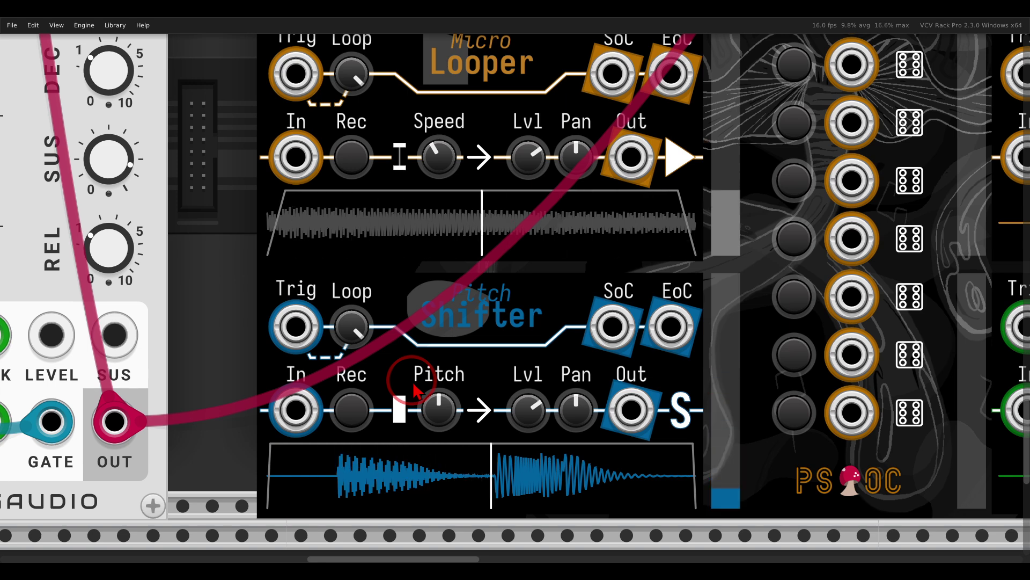
Drop the Pitch Shifter's pitch to about -1.66, reverse it, and bring the Repeater into view
double_click(438, 398)
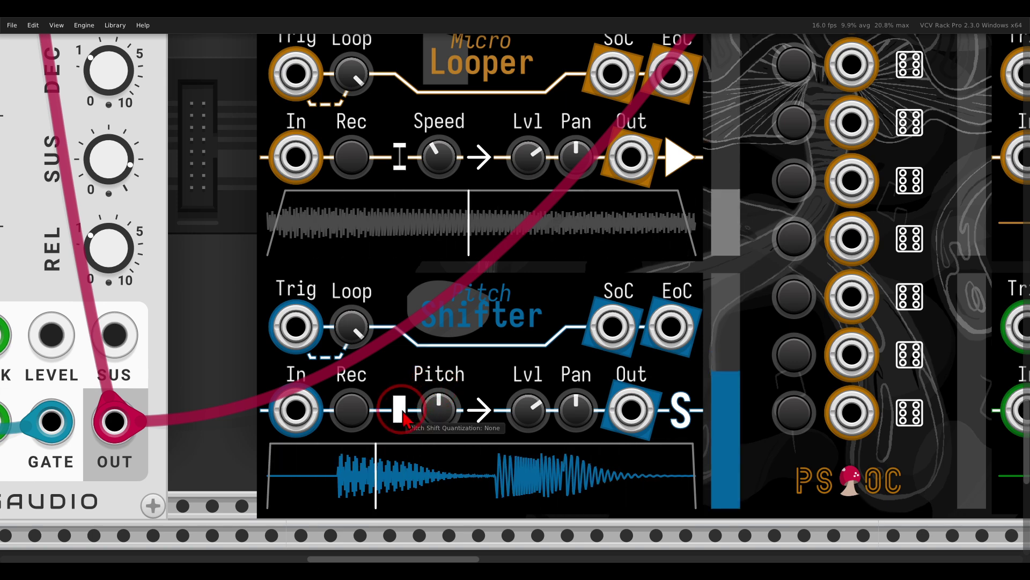
left_click_drag(437, 411, 435, 437)
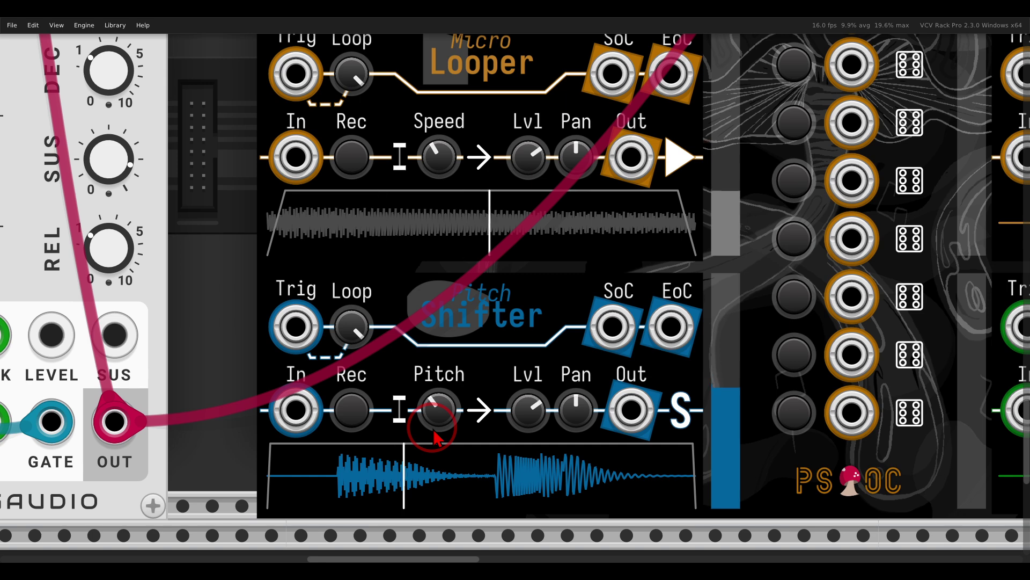
mouse_move(441, 420)
left_click_drag(443, 428, 443, 448)
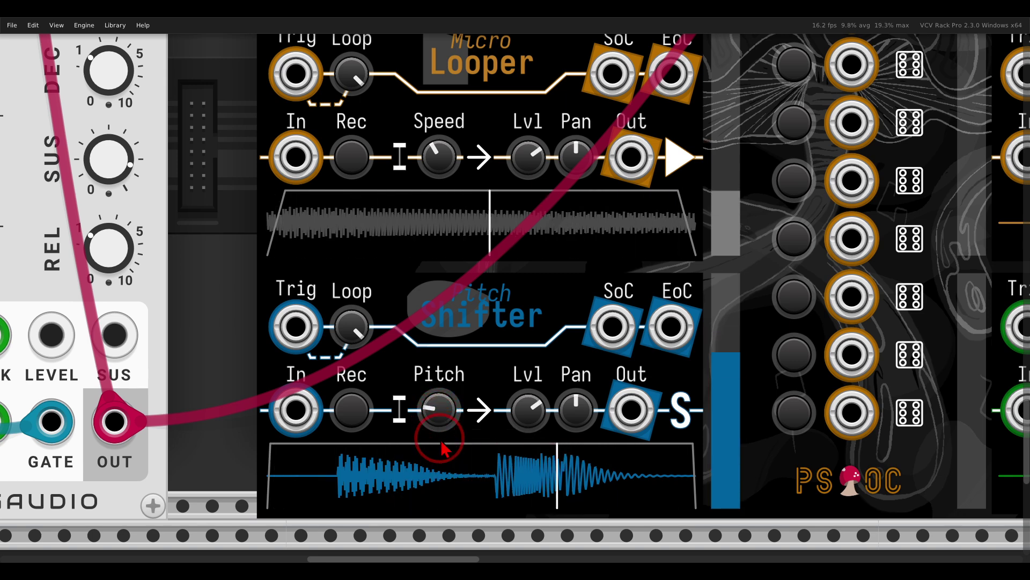
left_click(482, 413)
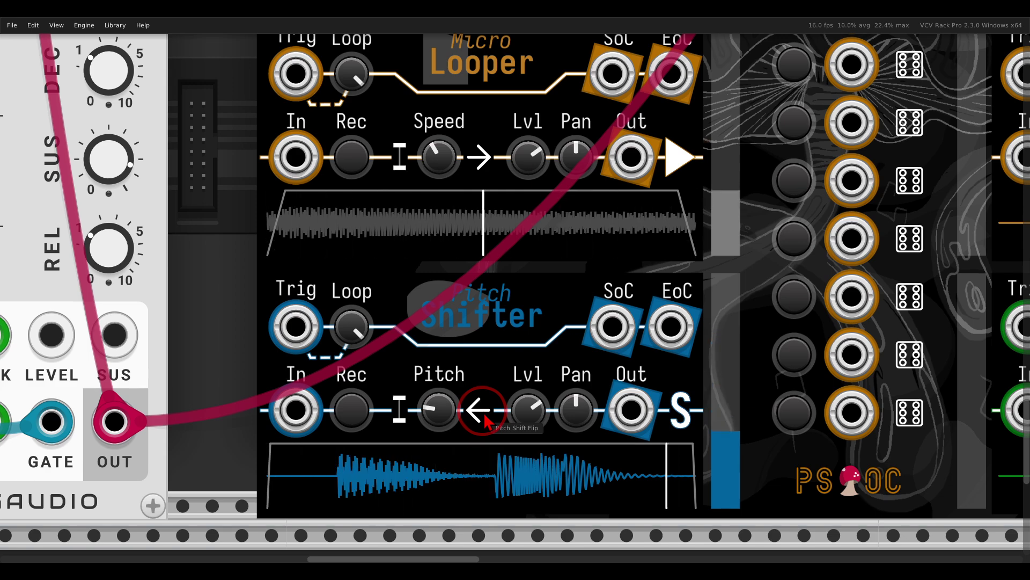
left_click_drag(686, 413, 240, 397)
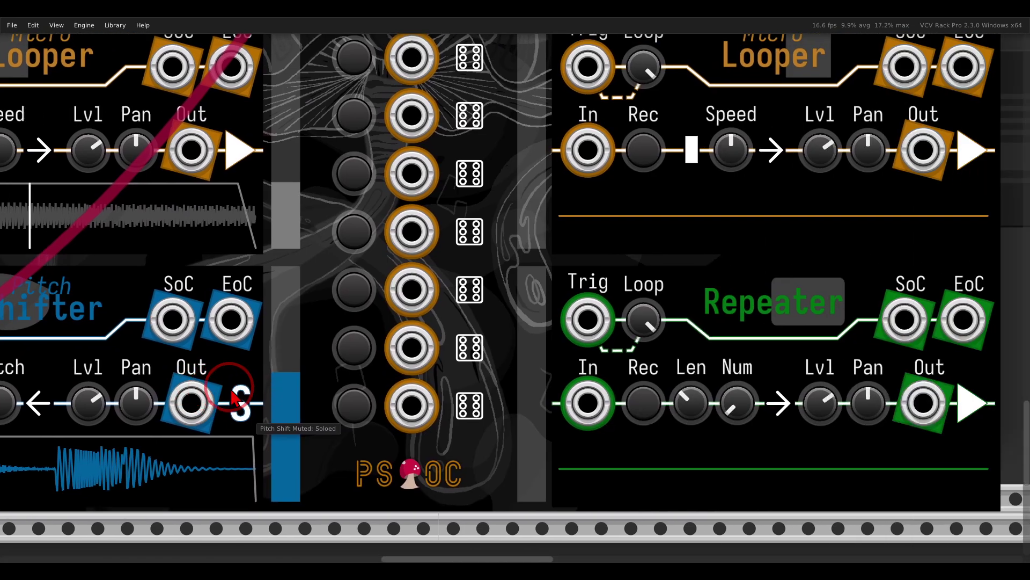
Solo the Repeater, centre it in view, and record a sample into it
left_click(246, 398)
double_click(977, 407)
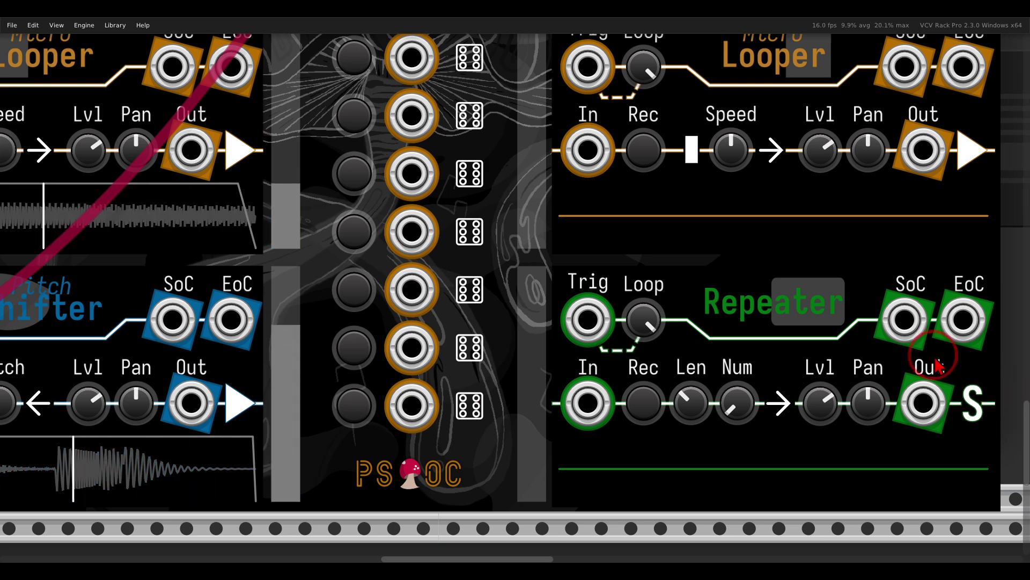
left_click_drag(935, 357, 819, 334)
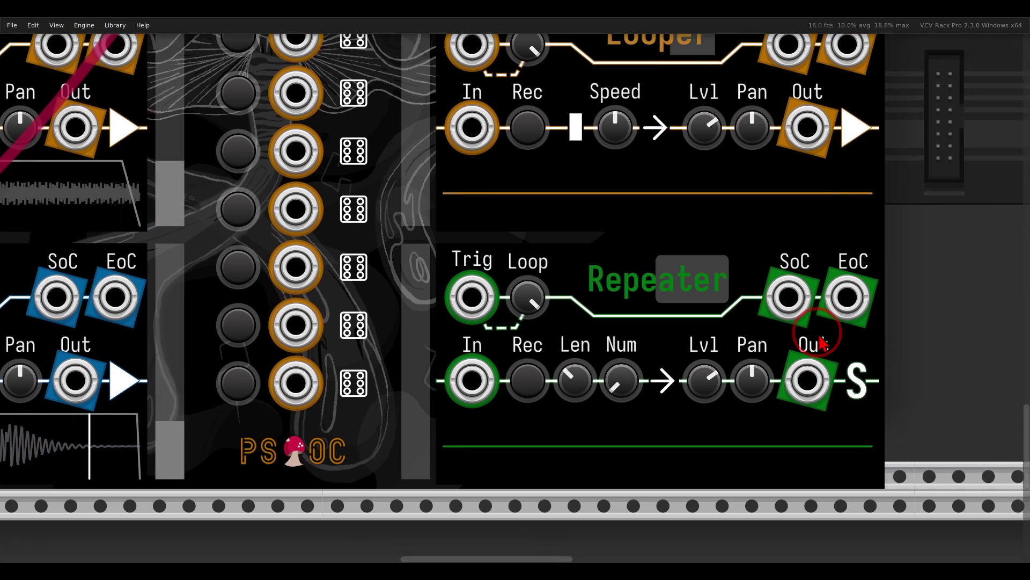
left_click(531, 384)
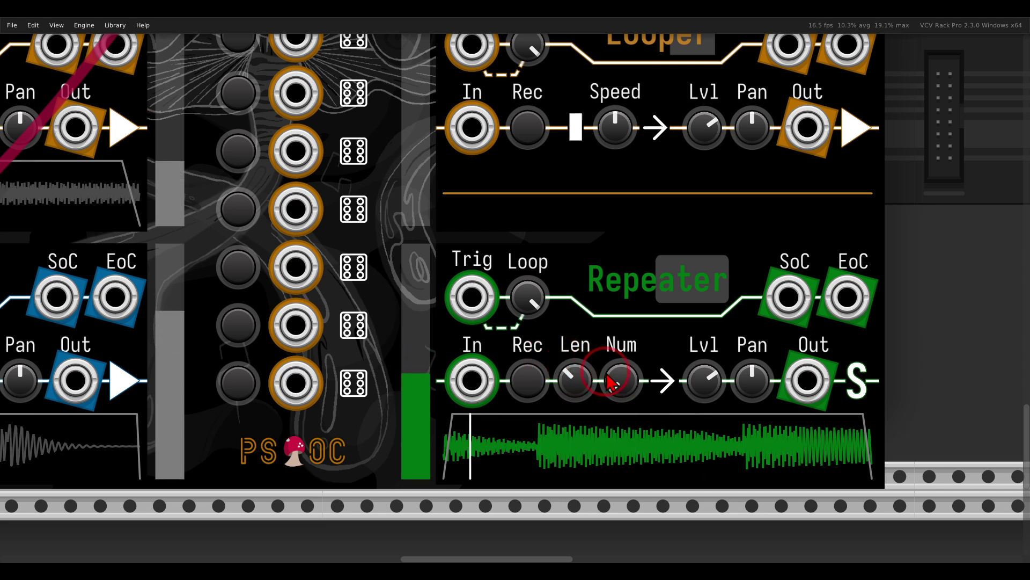
Shorten the Repeater's grain length to about 132 ms and raise its repeat count
mouse_move(584, 381)
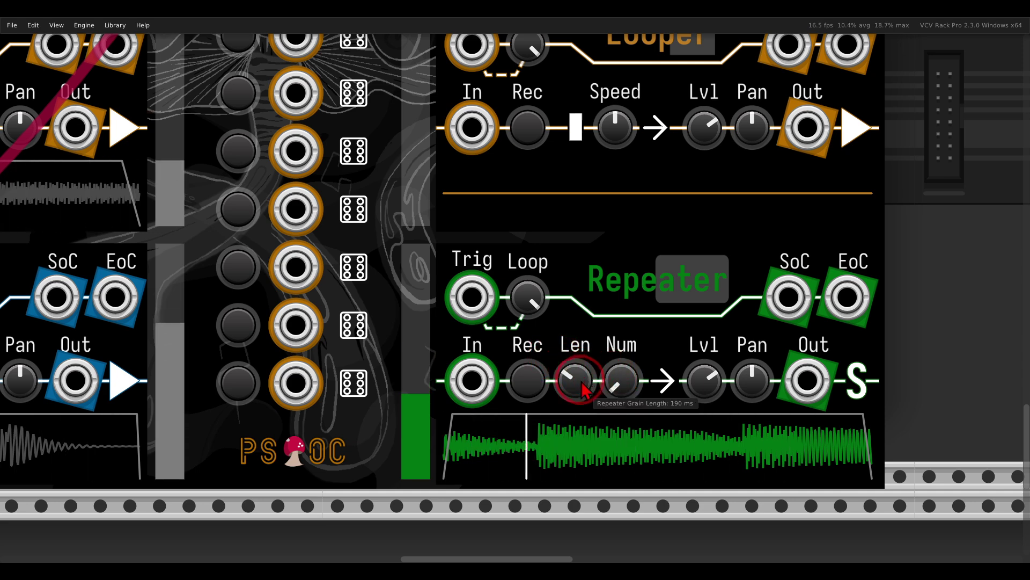
left_click_drag(583, 381, 588, 412)
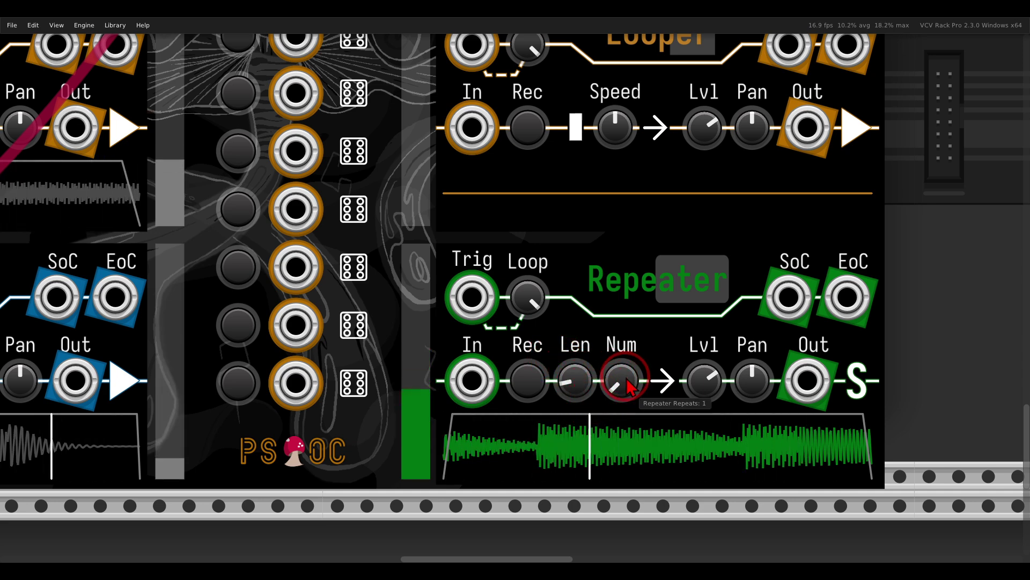
left_click_drag(629, 385, 625, 379)
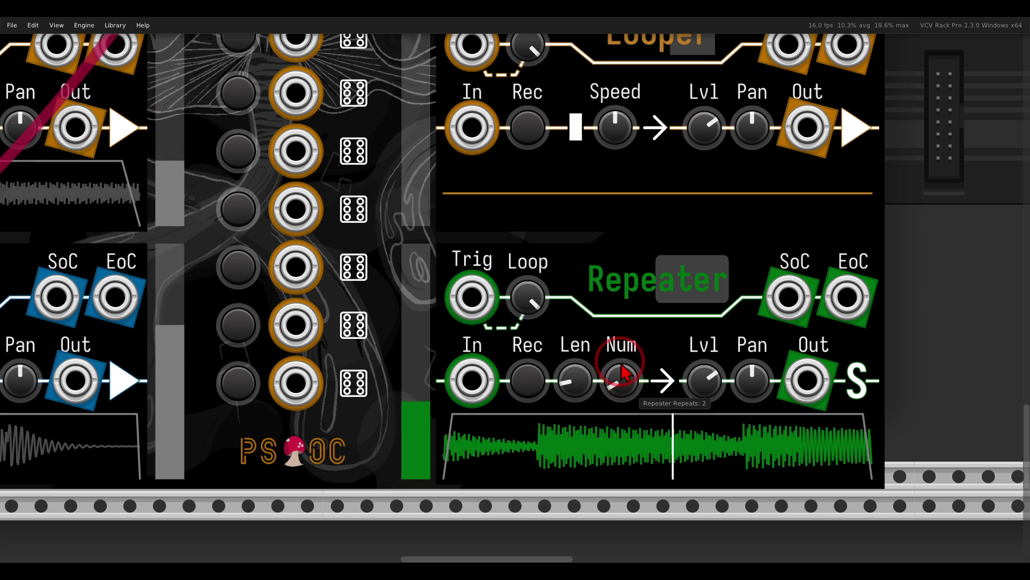
mouse_move(584, 384)
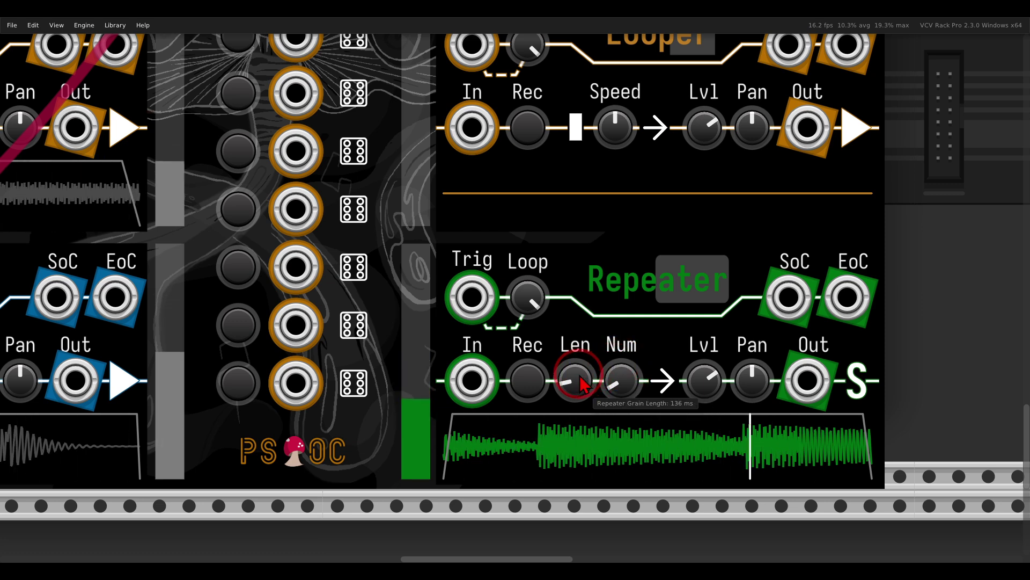
left_click_drag(580, 377, 567, 337)
Toggle the Repeater's direction to reverse and back to forward, then re-trim the grains to 132 ms
mouse_move(619, 377)
left_click(654, 380)
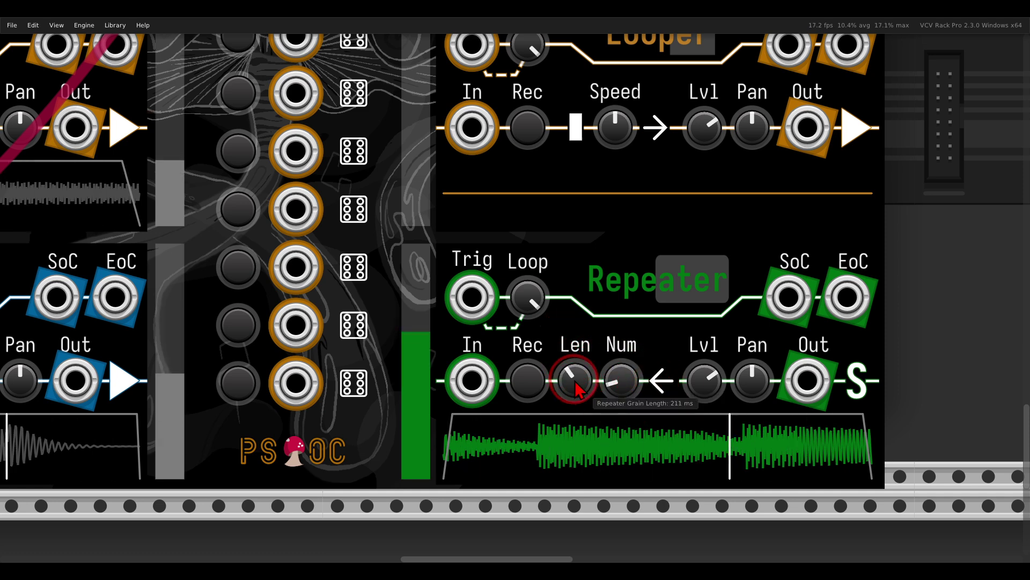
left_click(657, 382)
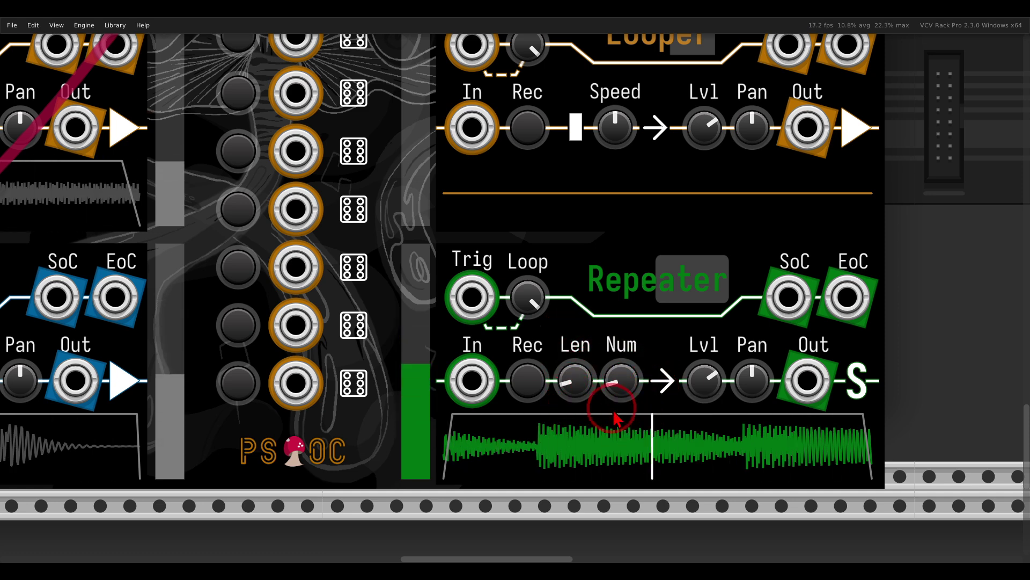
left_click_drag(578, 380, 583, 394)
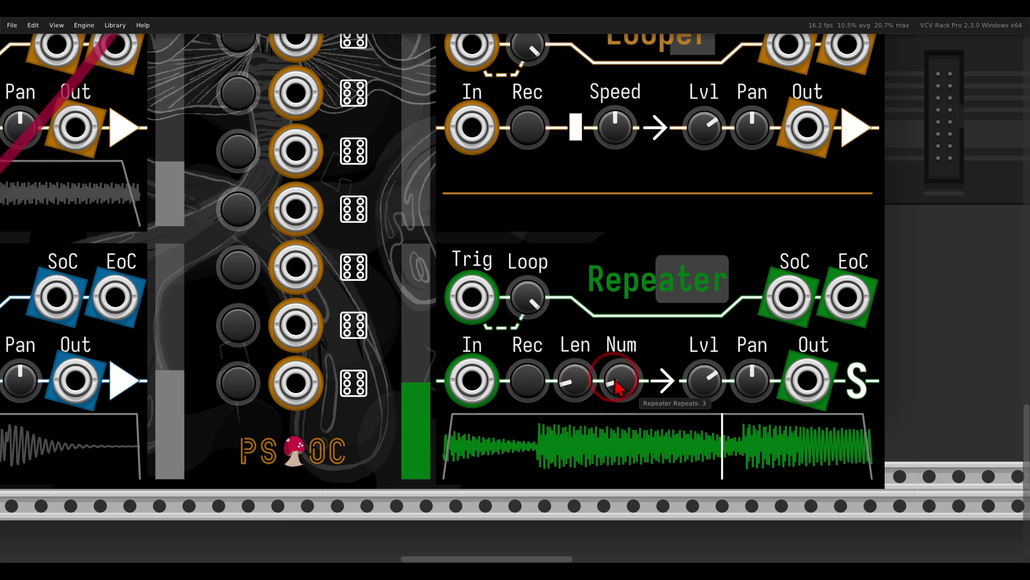
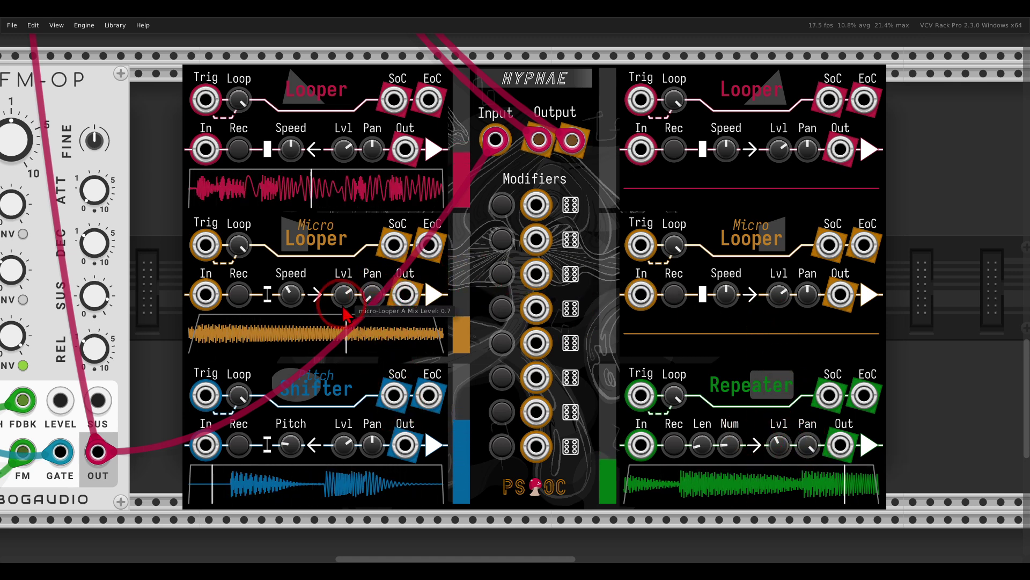
Reset Micro Looper A's Speed knob to 0 with a double-click
double_click(297, 297)
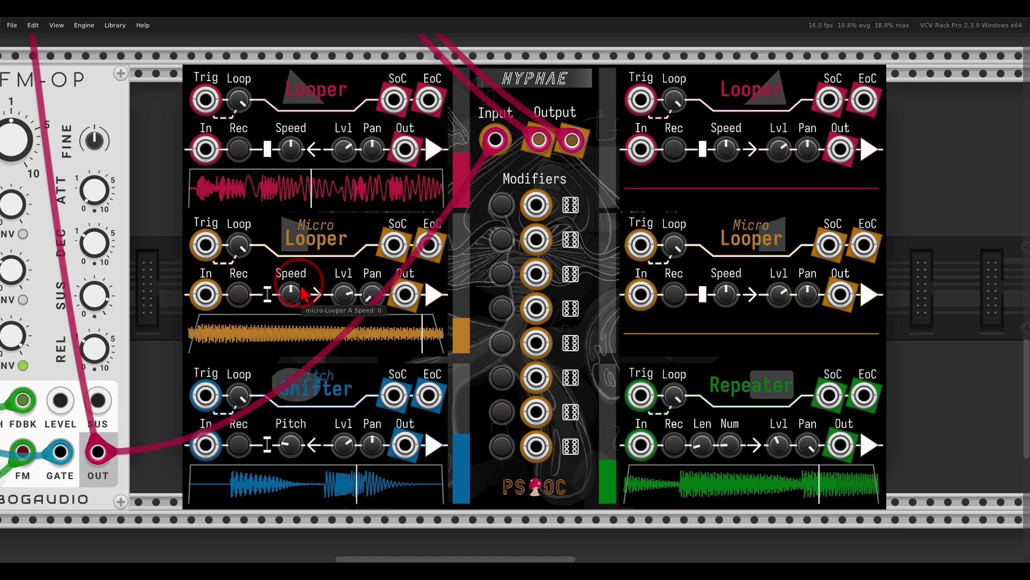
Slant Looper A's loop end into a fade-out, fade the Repeater in, and stretch Micro Looper A's fade-out
left_click_drag(312, 223, 380, 256)
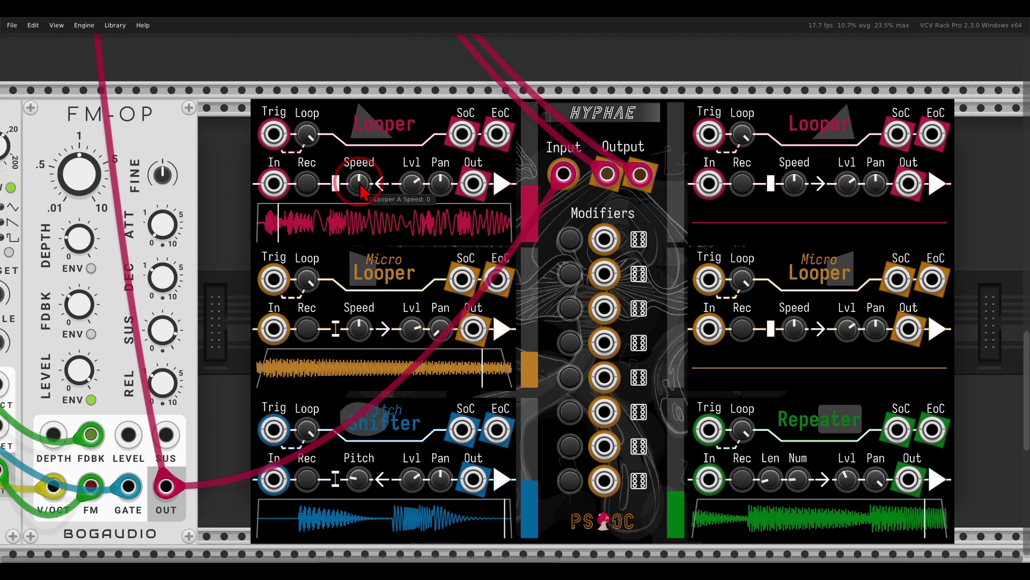
scroll(361, 190, "up", 2, "ctrl")
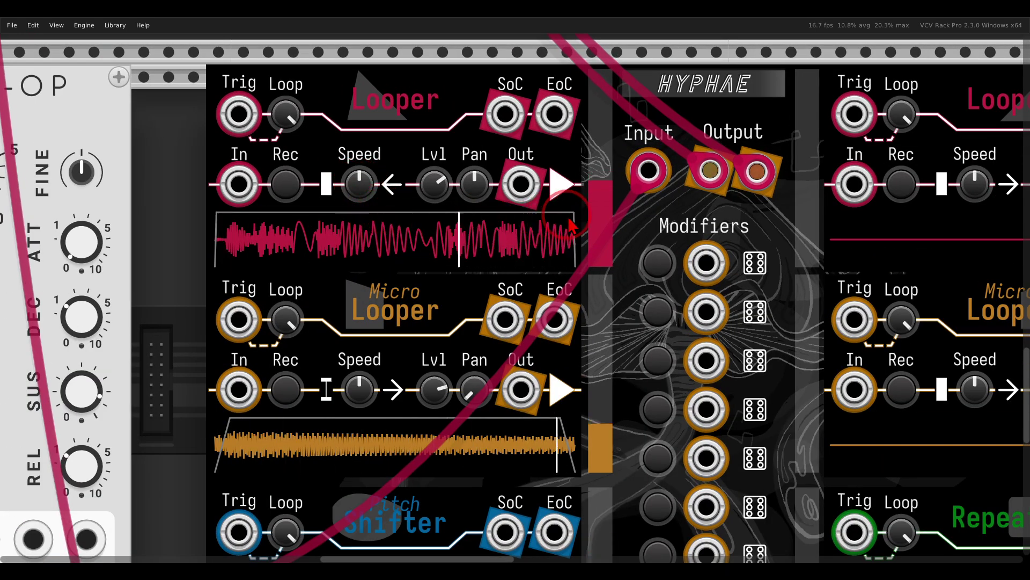
left_click_drag(574, 218, 442, 223)
left_click_drag(470, 350, 456, 233)
left_click_drag(695, 432, 433, 305)
left_click_drag(564, 398, 683, 393)
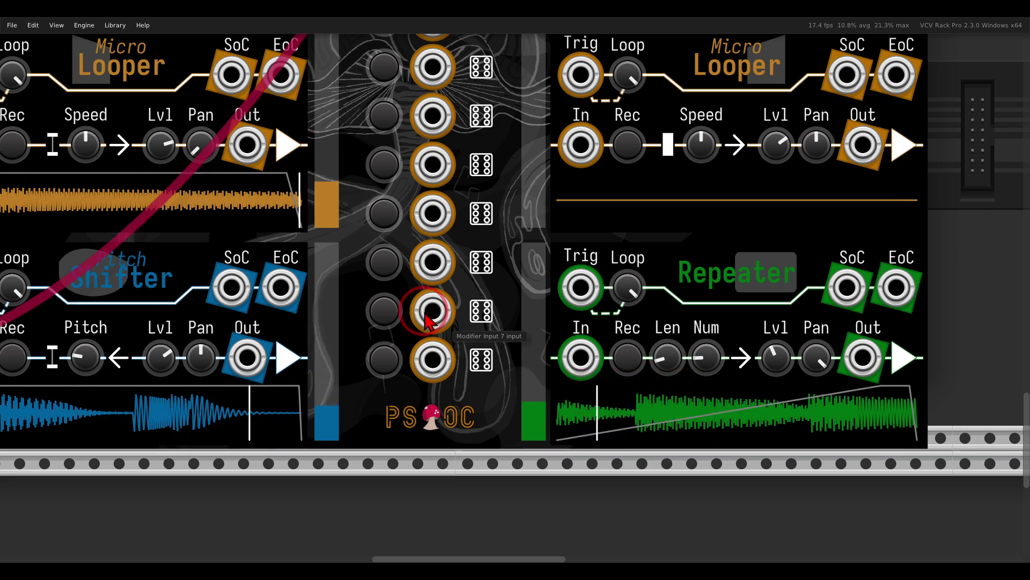
scroll(426, 314, "down", 2)
left_click_drag(380, 195, 466, 290)
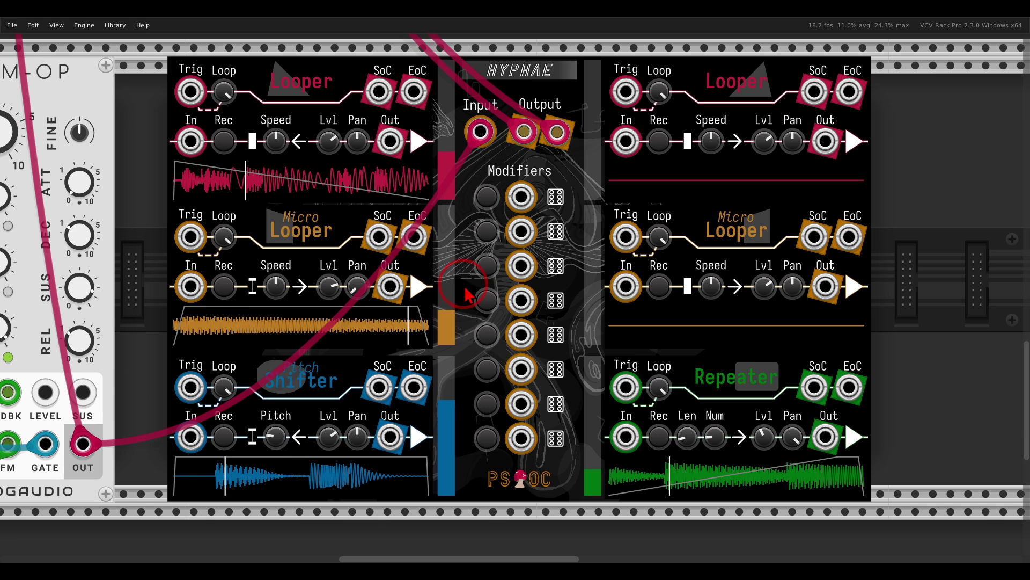
left_click_drag(420, 315, 327, 343)
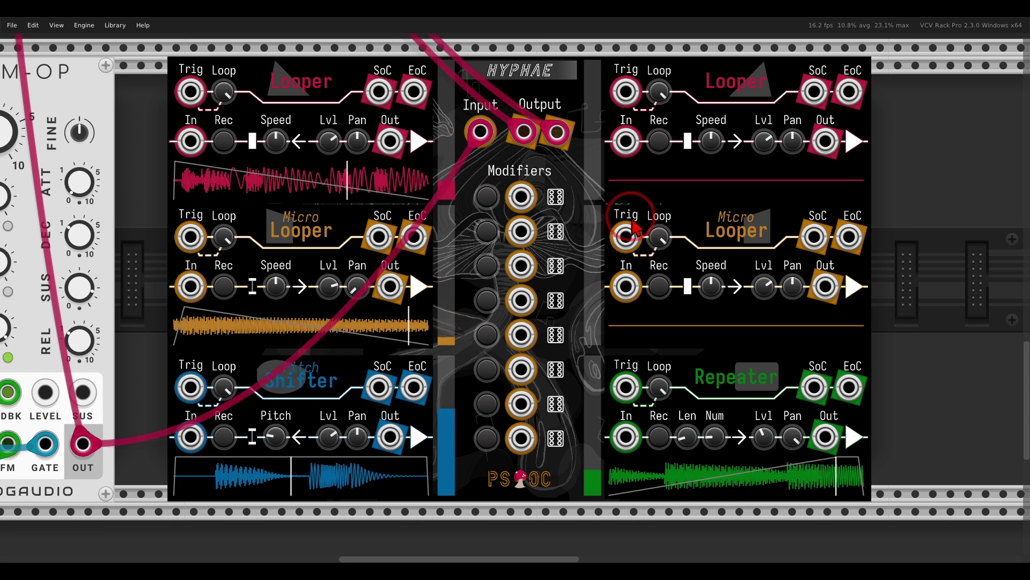
Record a loop into Looper B and set it to play backward at reduced speed
left_click(660, 146)
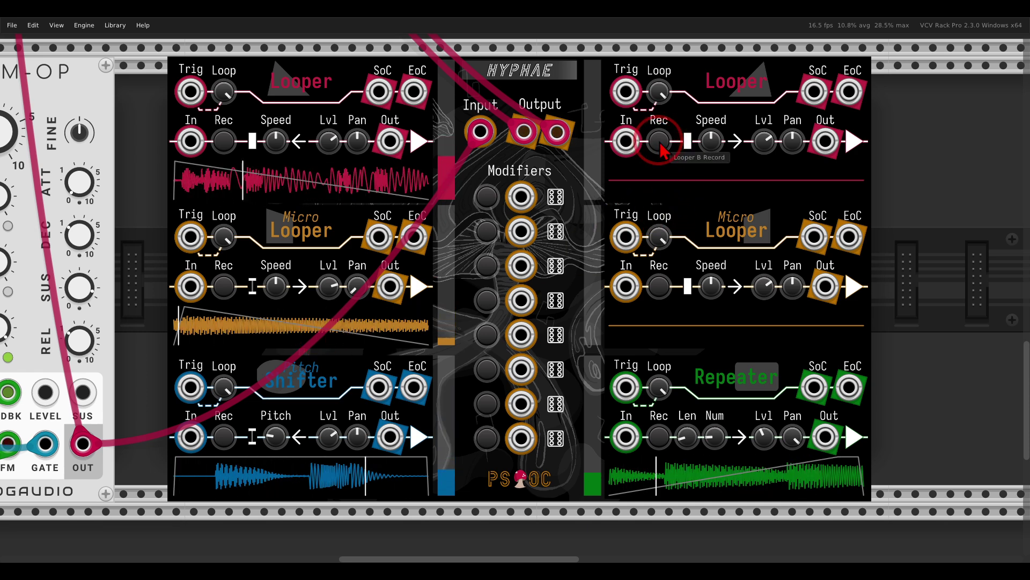
left_click(661, 146)
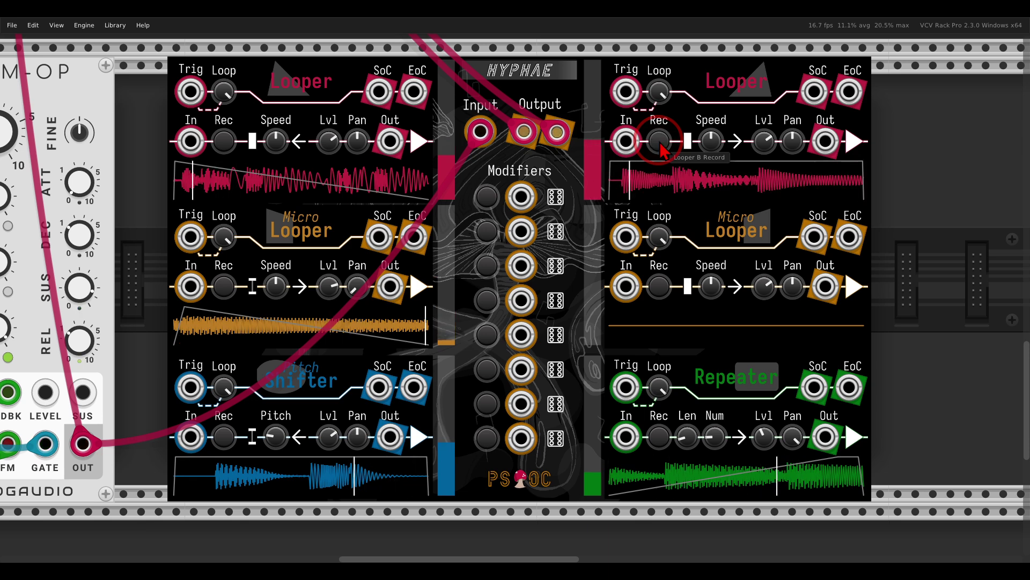
left_click_drag(711, 140, 714, 170)
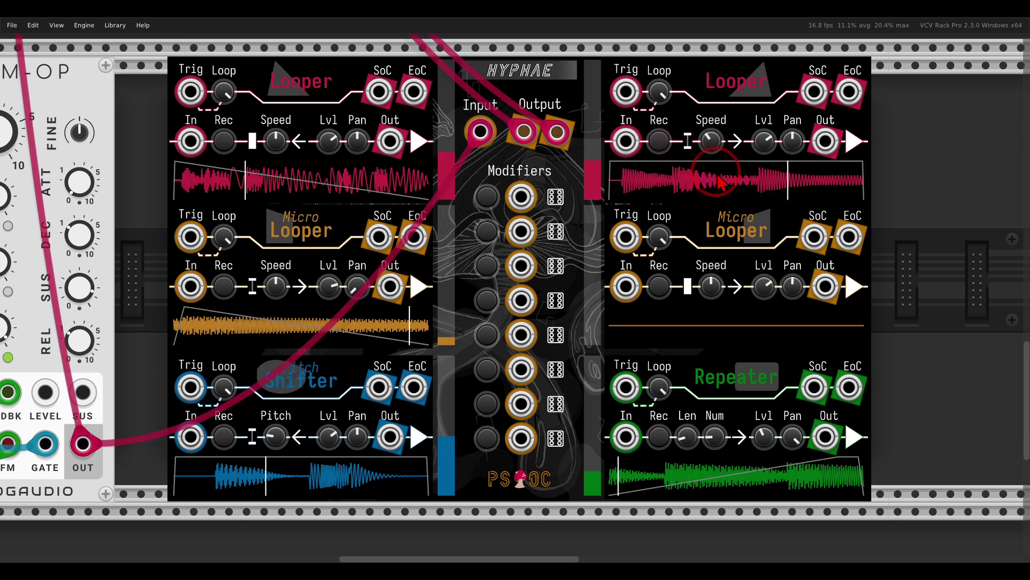
Pan Looper A left and Looper B right, and give Looper B a long fade-in
left_click_drag(357, 140, 354, 179)
left_click_drag(787, 143, 778, 108)
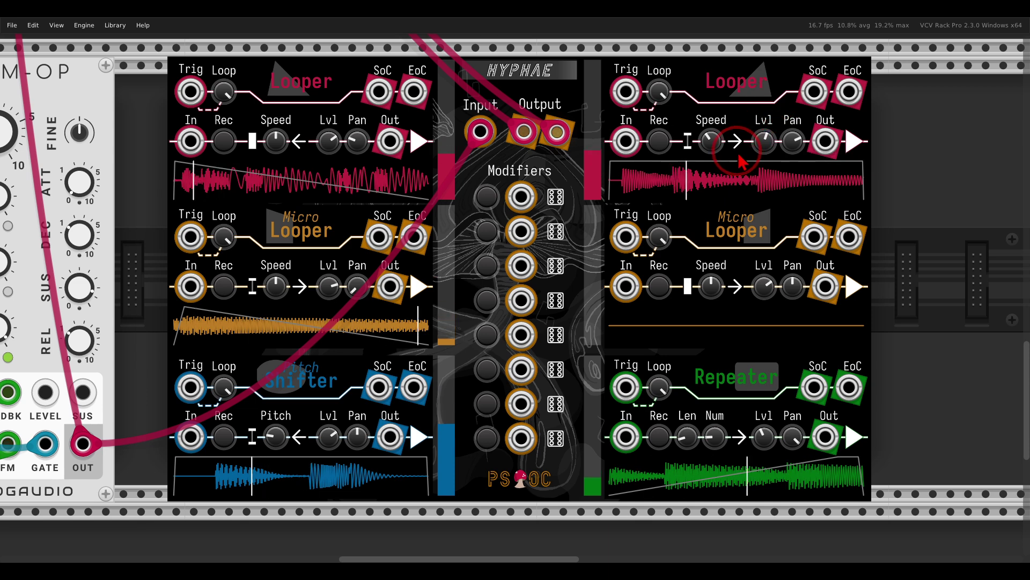
left_click(625, 182)
left_click_drag(621, 175, 826, 163)
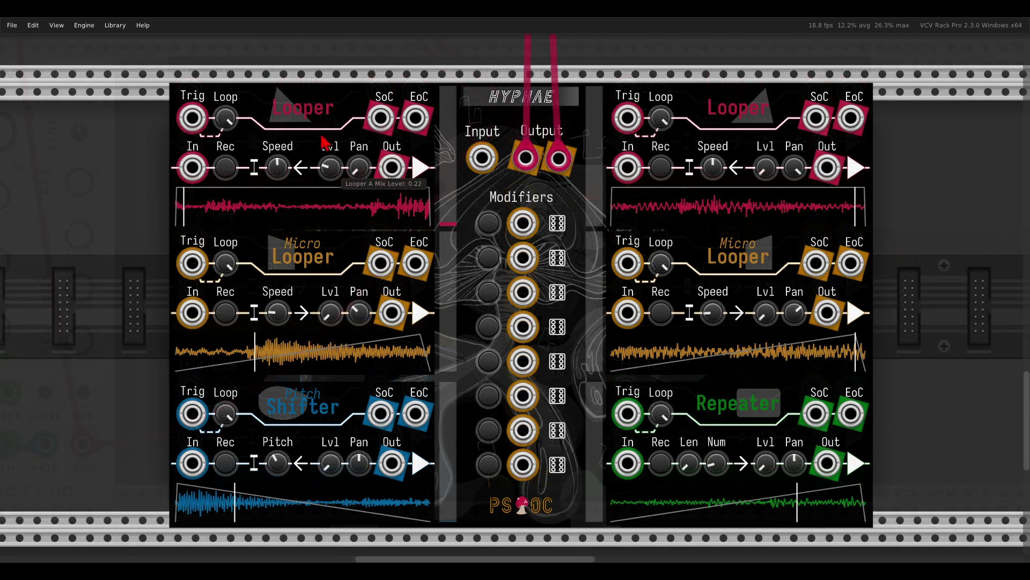
Raise the Looper A, Looper B, Micro Looper A and B mix levels to 0.6, 0.37, 0.73 and 0.44
left_click_drag(331, 171, 321, 134)
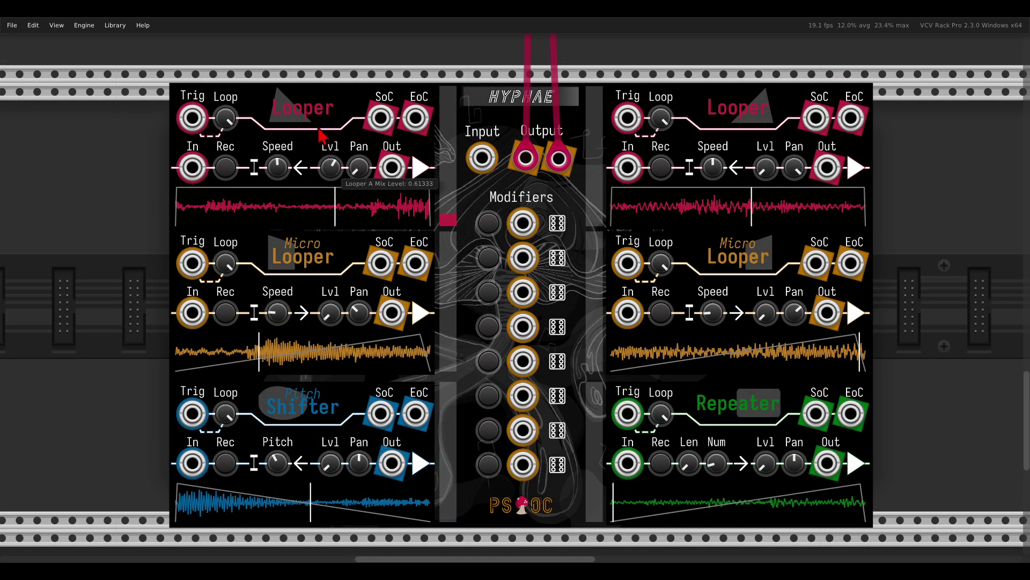
left_click_drag(764, 169, 743, 127)
left_click_drag(325, 330, 317, 266)
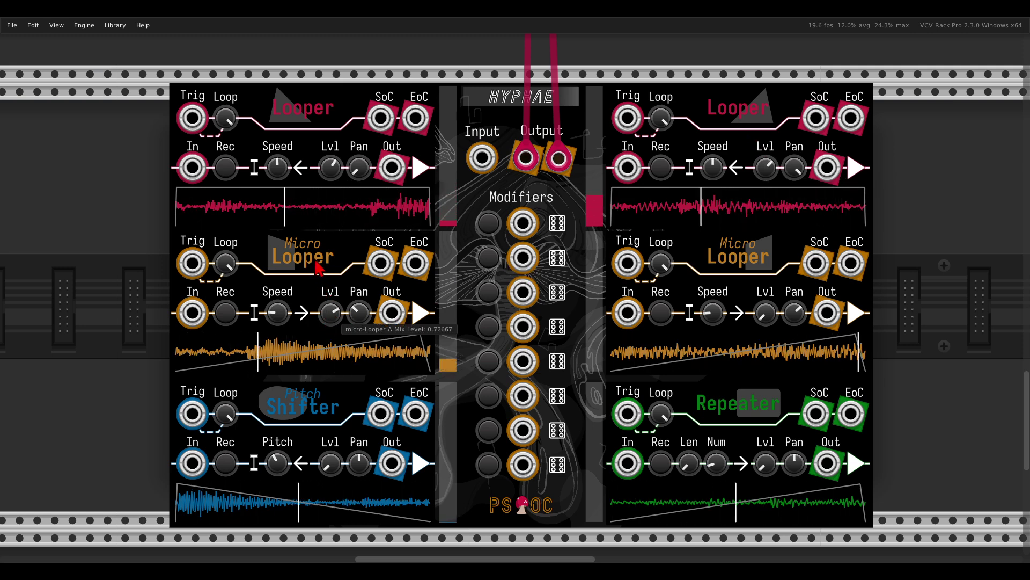
left_click_drag(766, 317, 751, 268)
Try faster Looper speeds, reset Looper B's speed, and raise the Pitch Shifter (0.78) and Repeater levels
mouse_move(275, 167)
left_mouse_down()
mouse_move(266, 150)
mouse_move(288, 170)
left_mouse_up()
left_click_drag(709, 171, 703, 153)
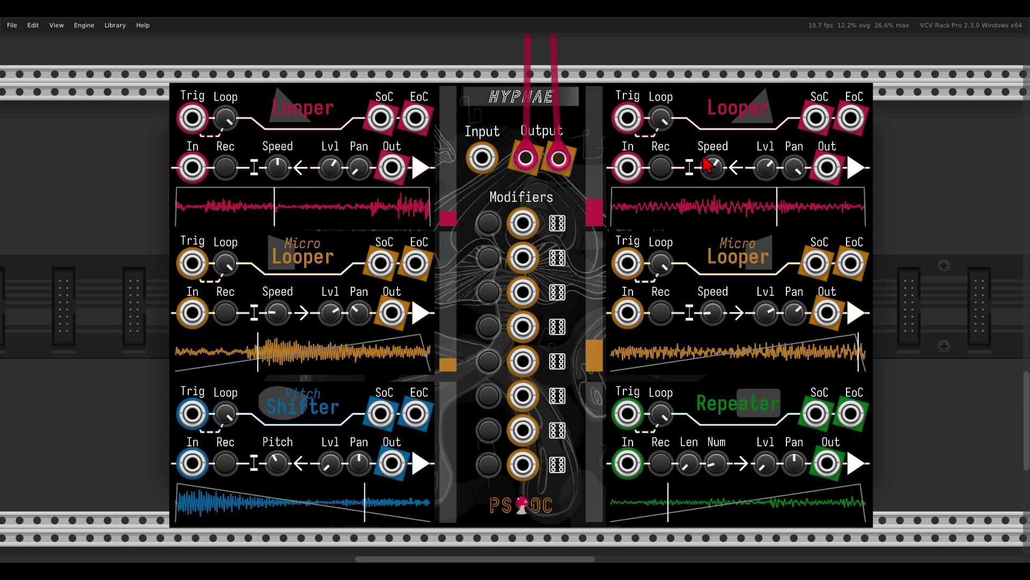
double_click(710, 166)
left_click_drag(332, 463, 311, 352)
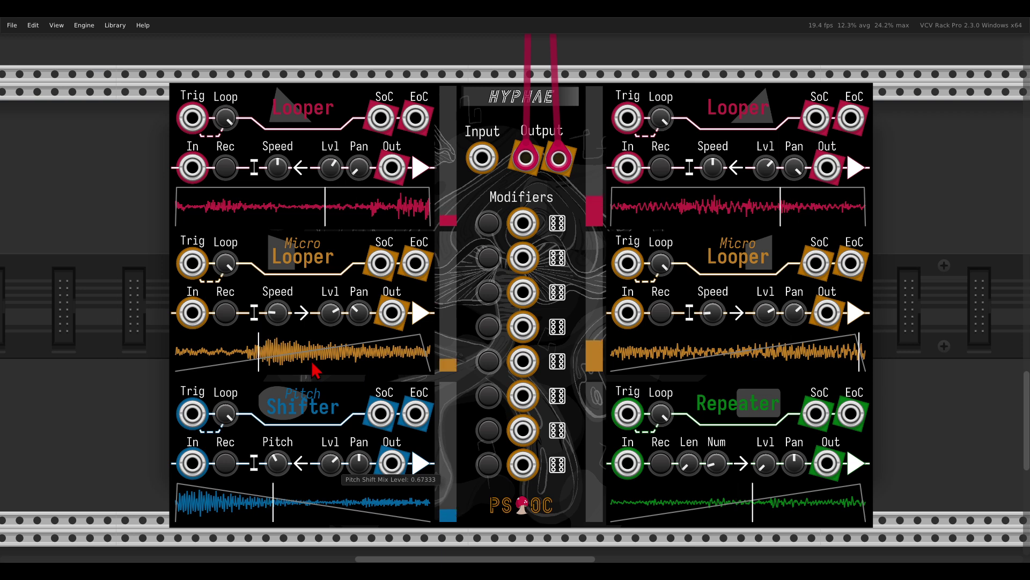
left_click_drag(774, 471, 746, 406)
Audition Looper speeds of 0.8–0.88 and reset them, then set 8 repeats and Pitch Shifter pitch 1.16
left_click_drag(713, 173, 702, 152)
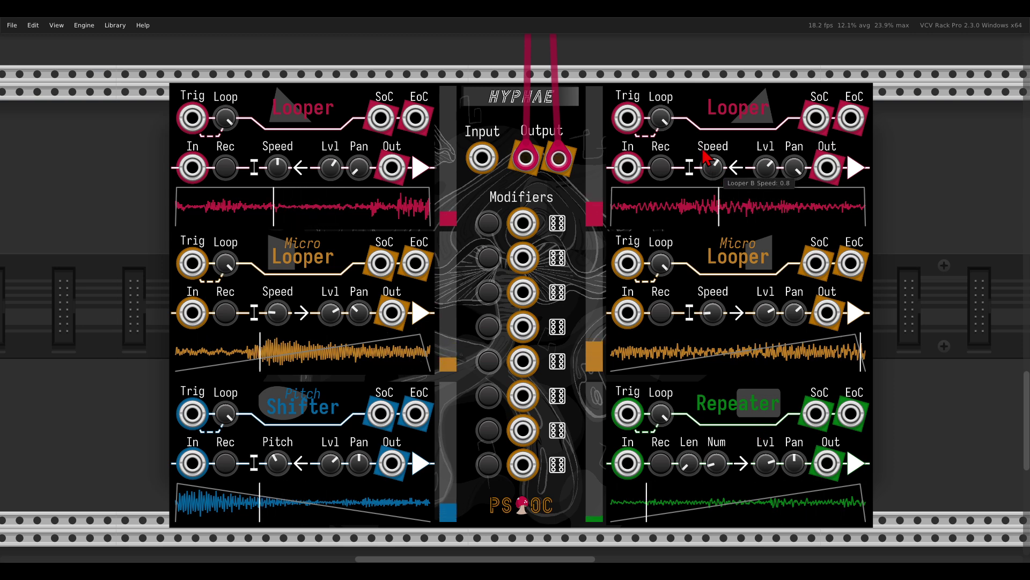
double_click(712, 165)
left_click_drag(277, 167, 273, 152)
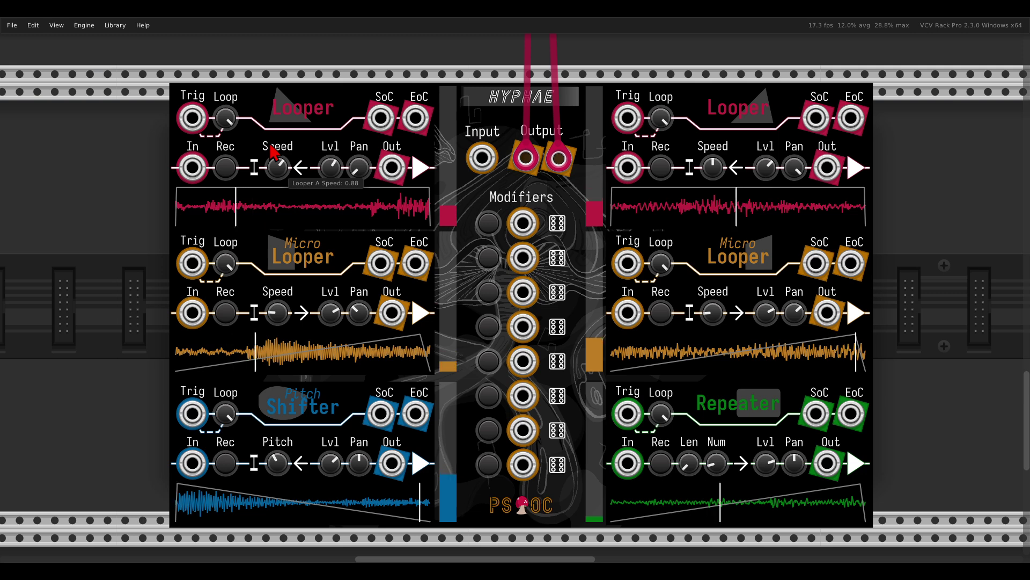
double_click(276, 167)
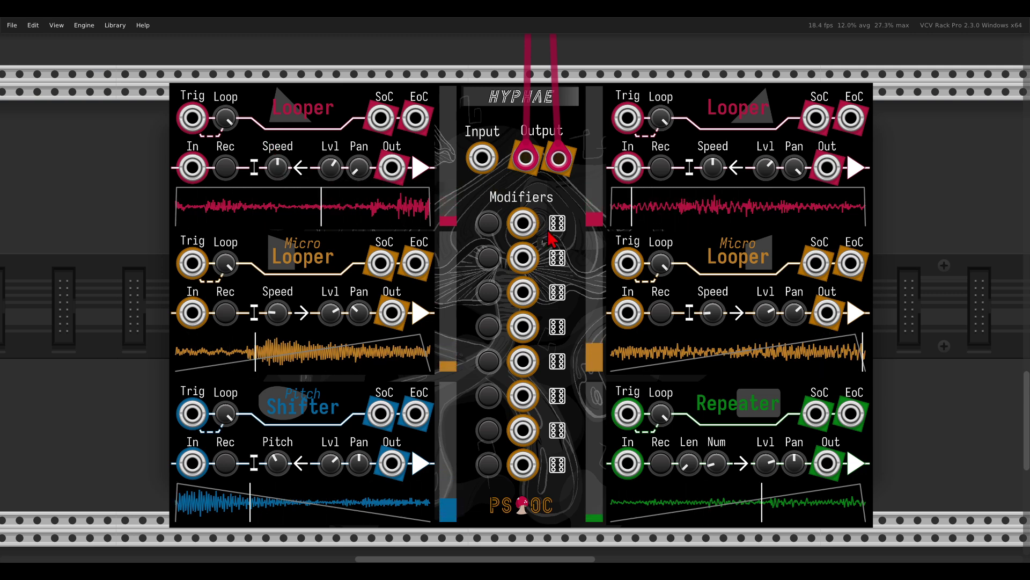
left_click_drag(712, 175, 693, 156)
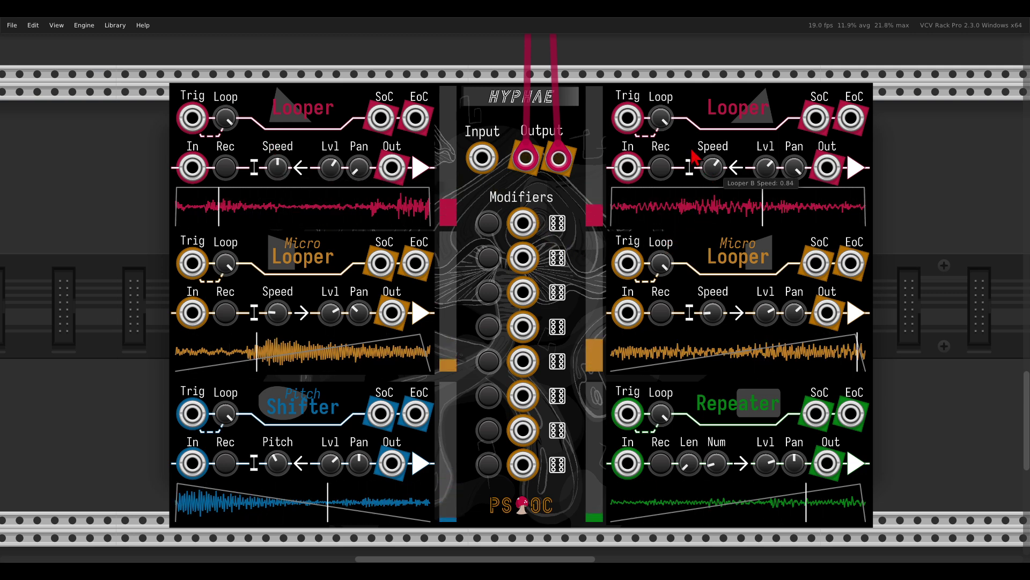
double_click(709, 166)
left_click_drag(718, 465, 716, 513)
mouse_move(276, 461)
left_mouse_down()
mouse_move(260, 423)
mouse_move(284, 481)
left_mouse_up()
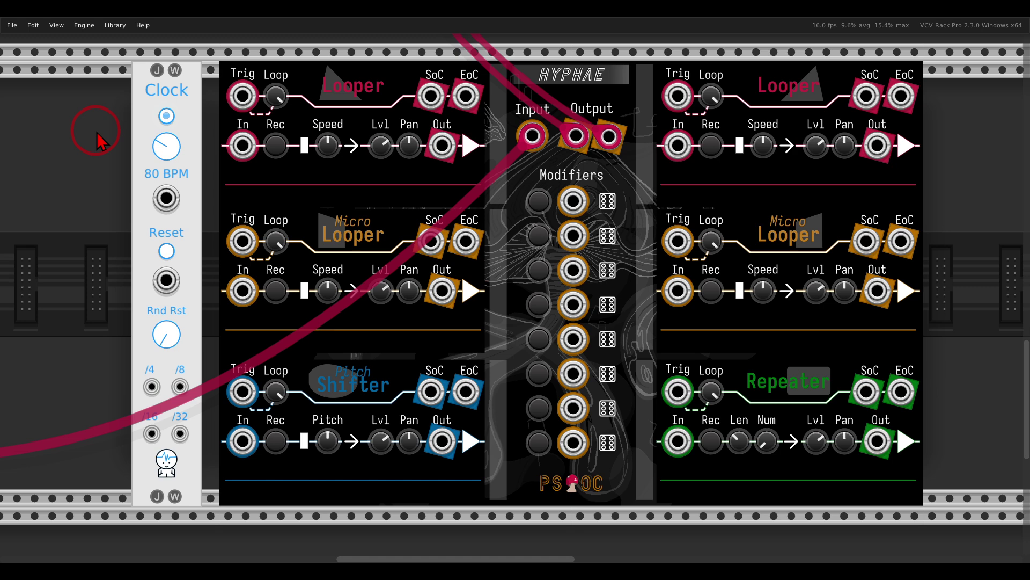
Record a loop into Micro Looper A and zoom in on it
left_click(275, 292)
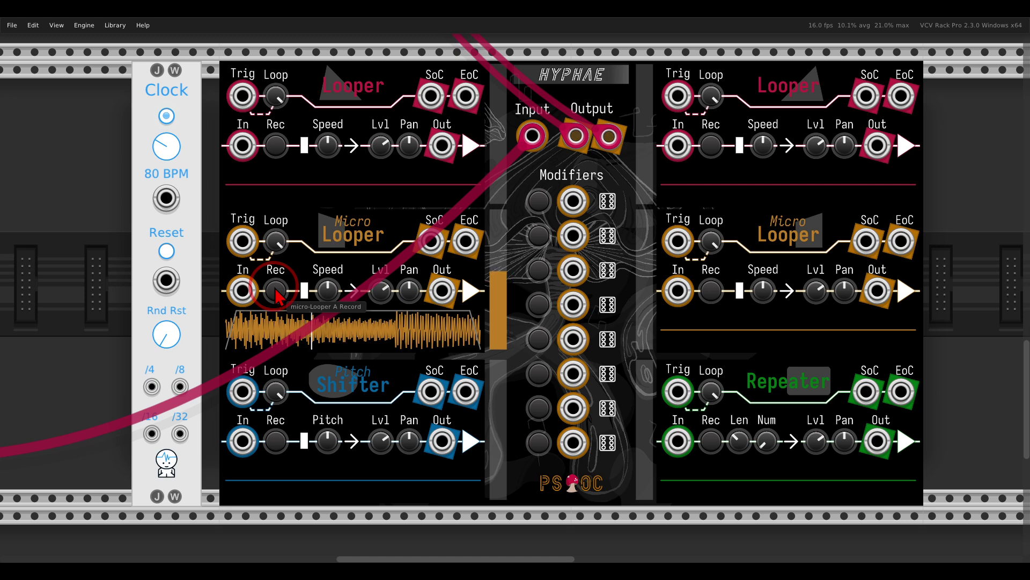
left_click_drag(297, 279, 362, 287)
scroll(318, 255, "up", 3)
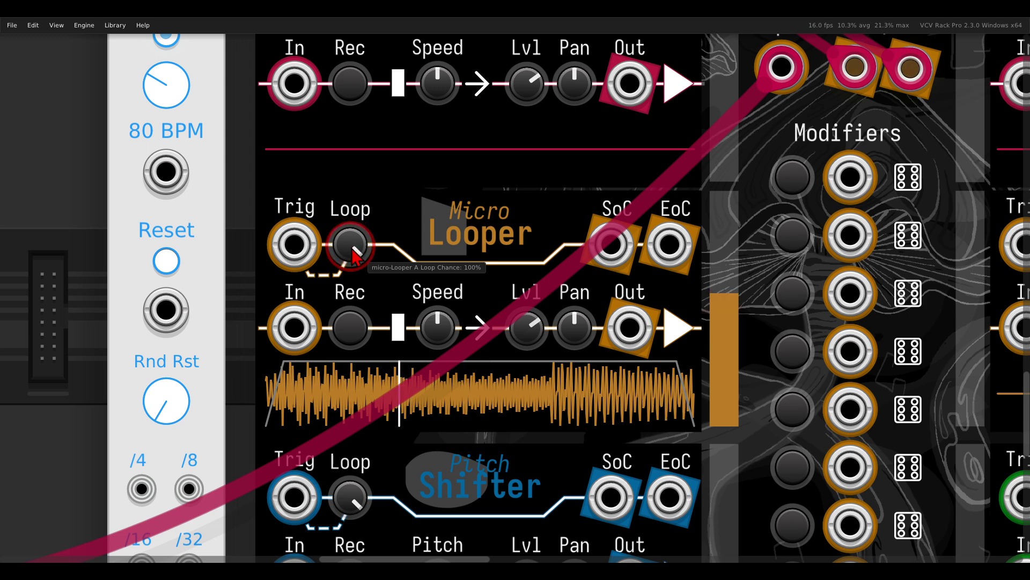
Set Micro Looper A's loop chance to 100% and cable the Clock's 80 BPM output to its Trig
left_click_drag(354, 248, 411, 453)
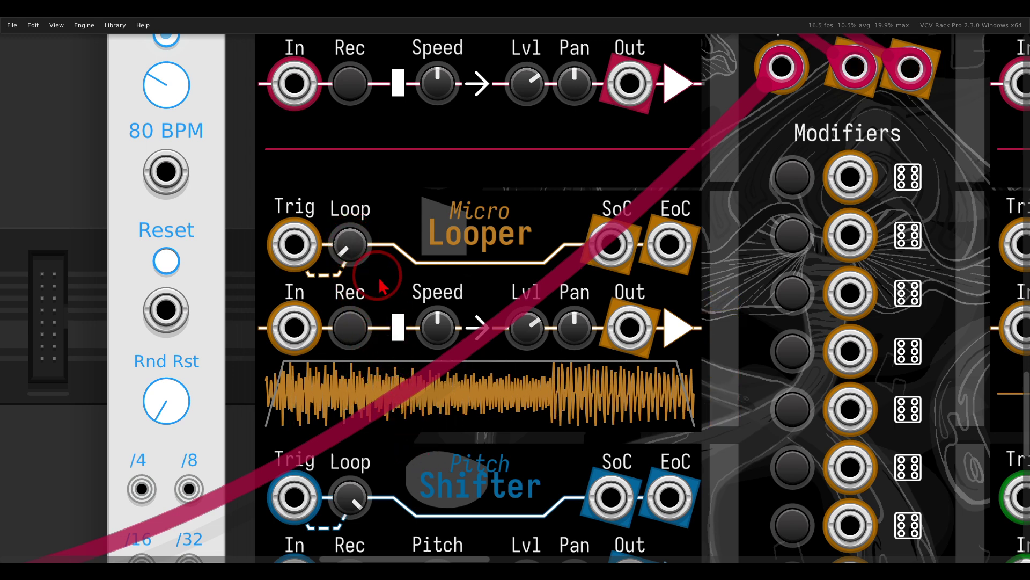
mouse_move(364, 256)
left_click_drag(361, 262, 334, 178)
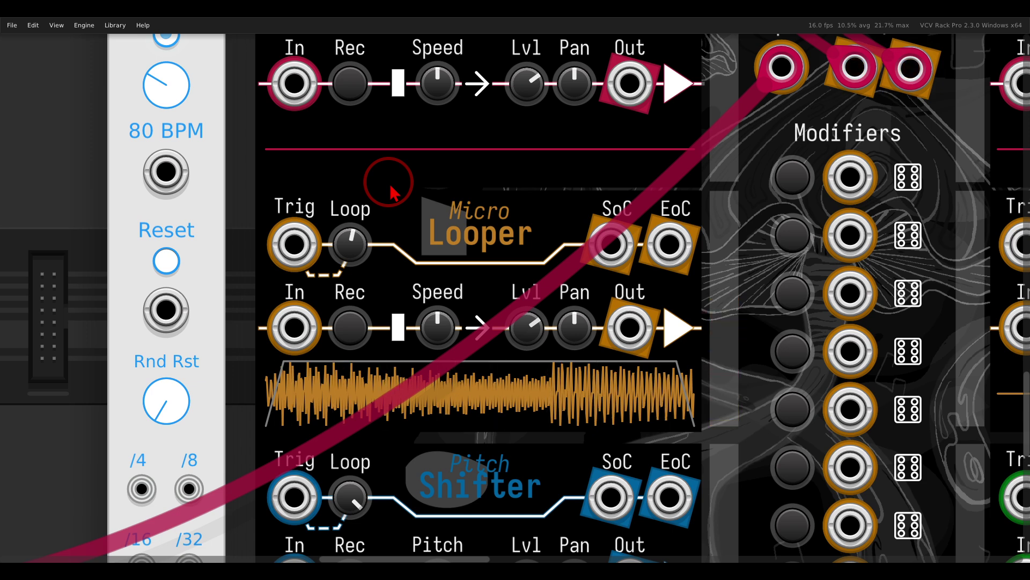
left_click_drag(349, 244, 315, 134)
left_click_drag(166, 172, 294, 244)
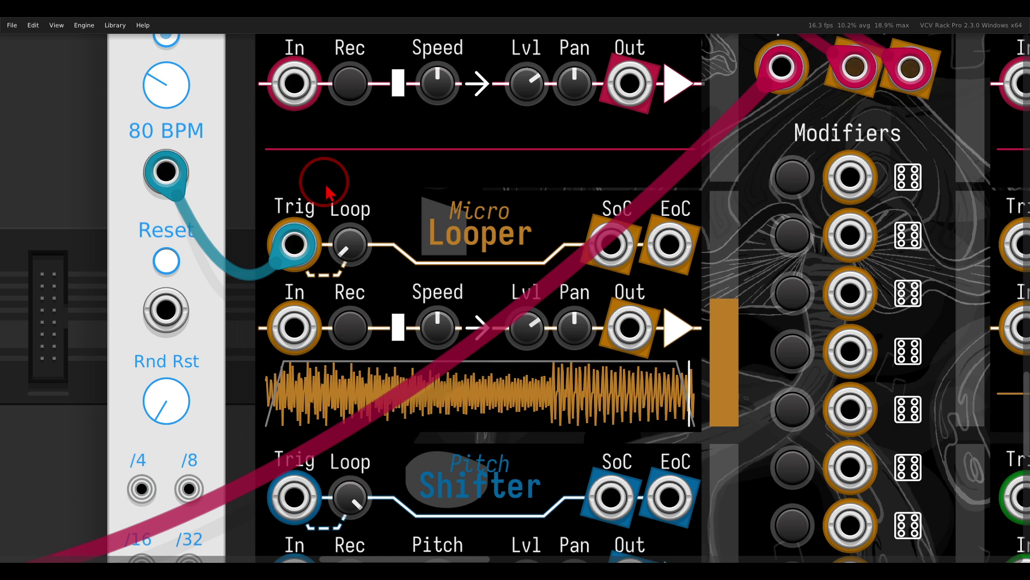
mouse_move(294, 245)
left_mouse_down()
mouse_move(255, 193)
mouse_move(294, 244)
left_mouse_up()
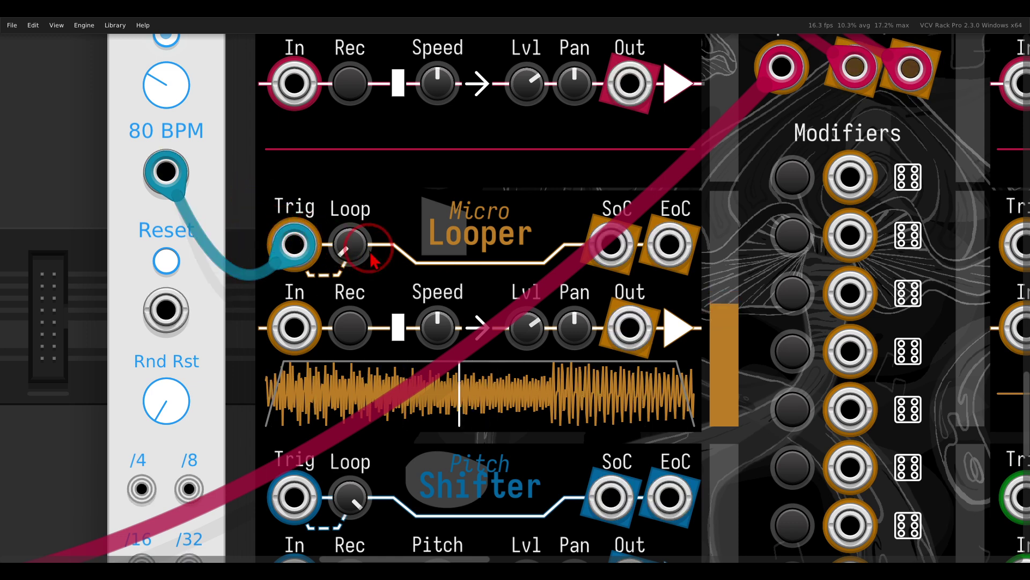
double_click(355, 251)
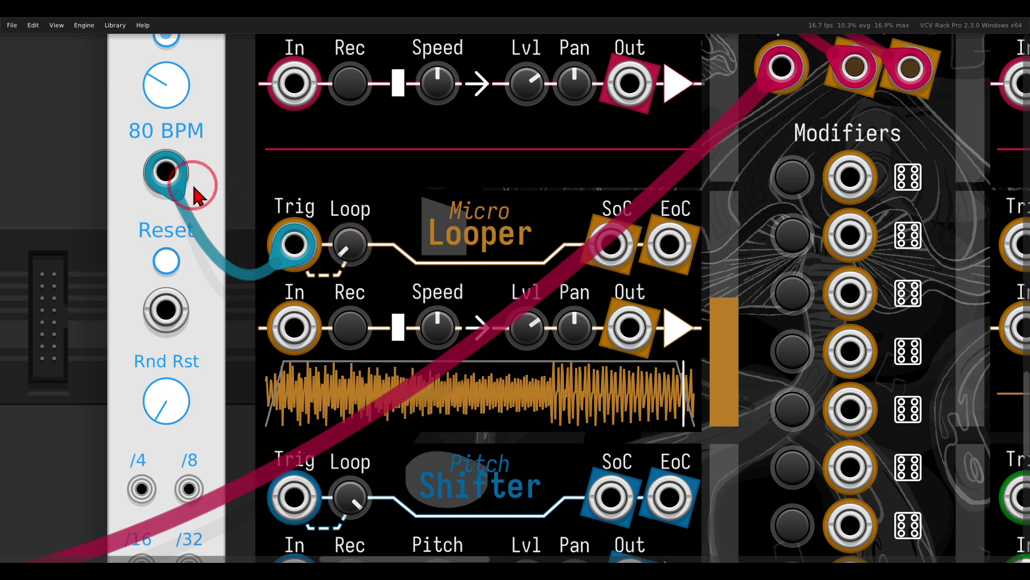
left_click_drag(165, 171, 189, 488)
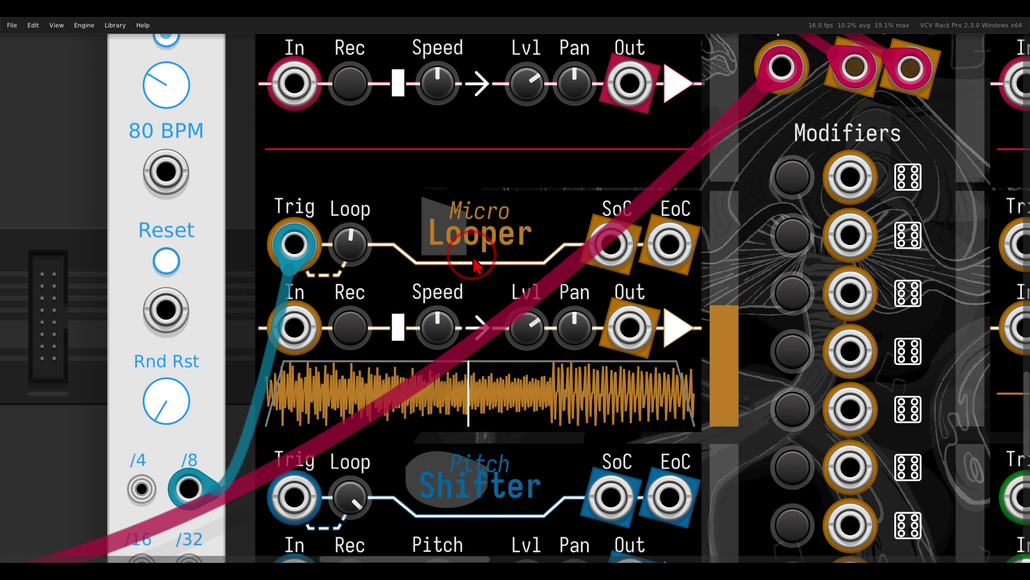
mouse_move(354, 253)
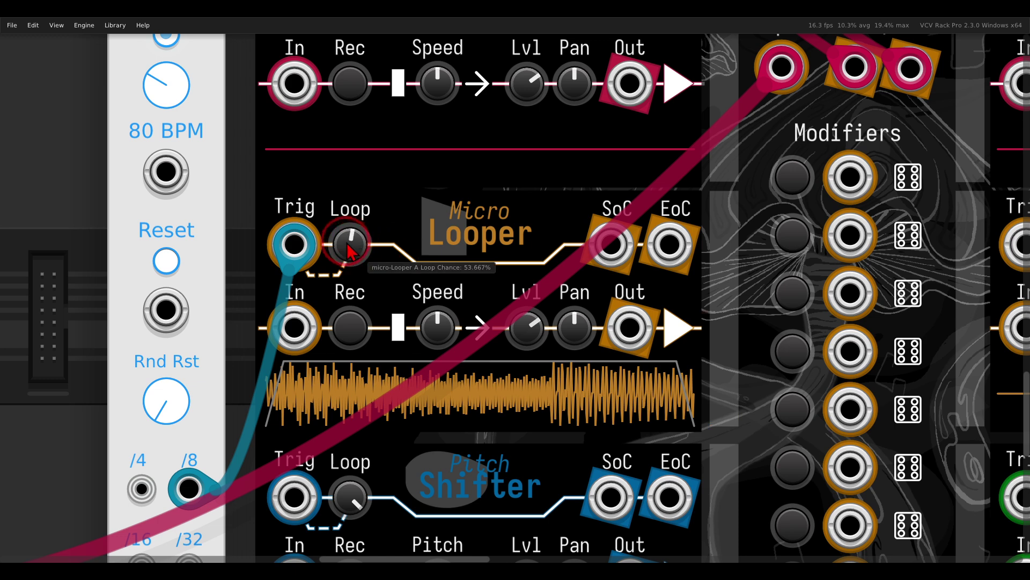
left_click_drag(327, 220, 321, 209)
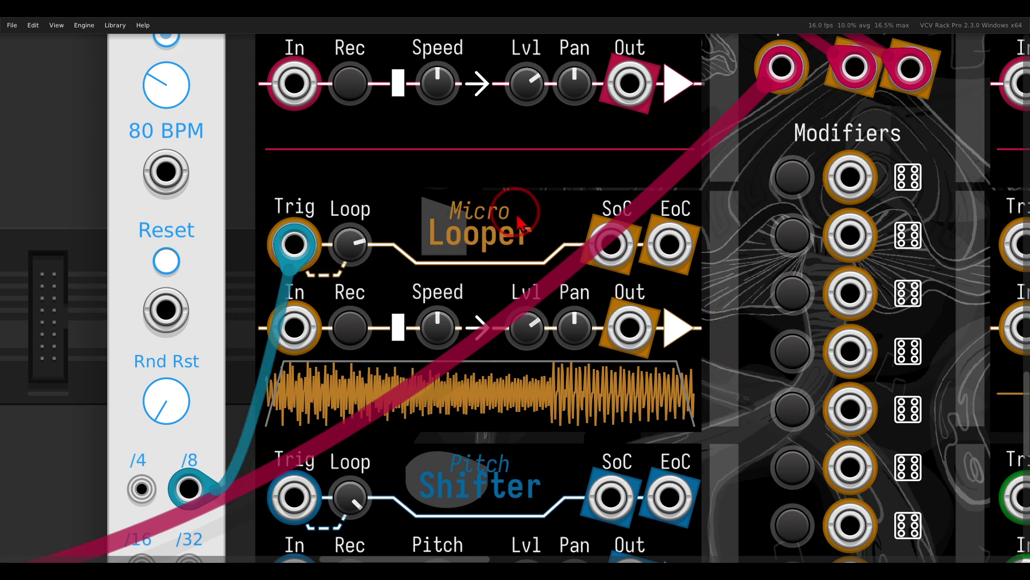
left_click_drag(524, 204, 482, 192)
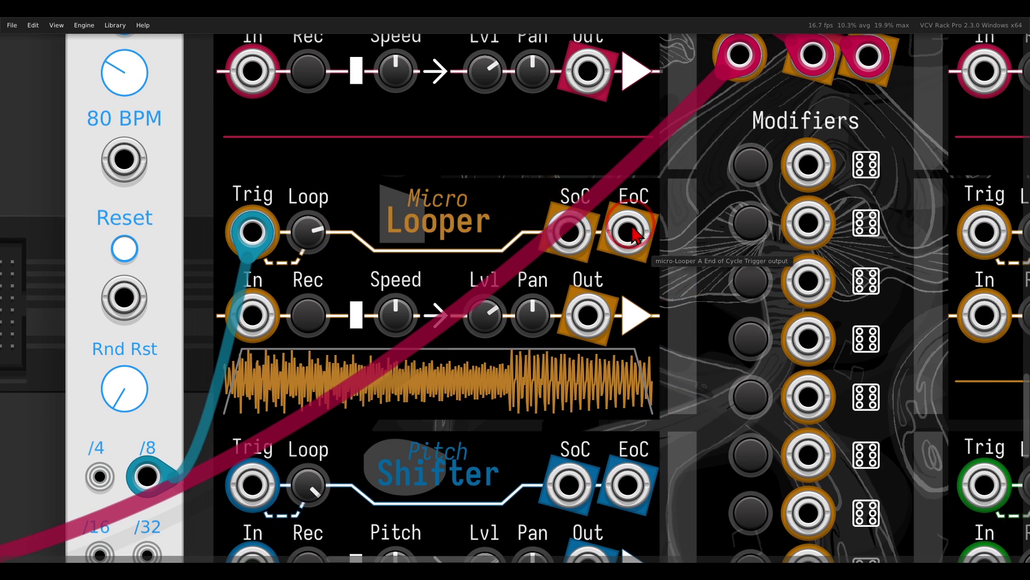
scroll(572, 262, "down", 2)
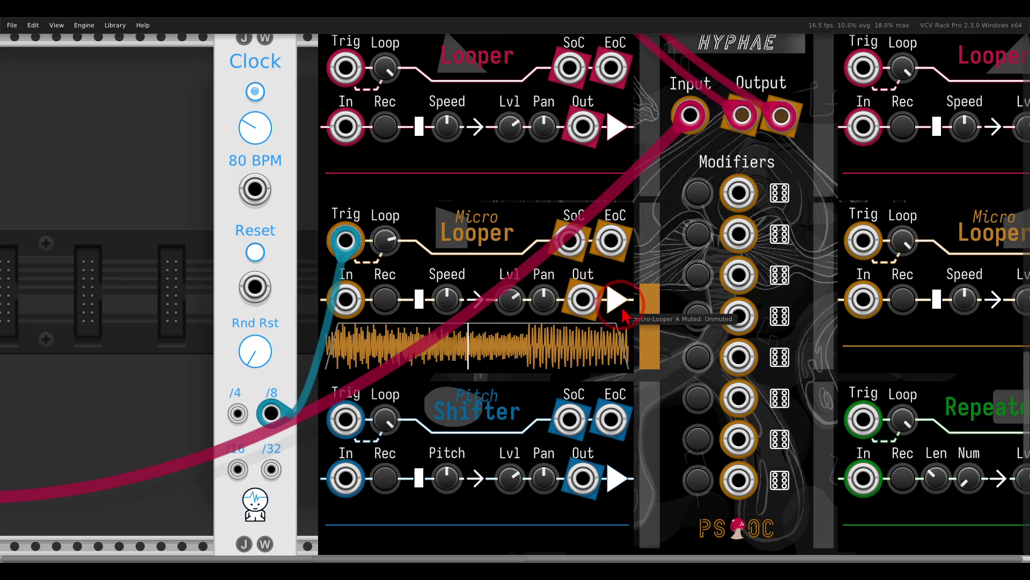
Record and close loops in both Looper A and Looper B
left_click_drag(688, 235, 437, 296)
left_click(135, 188)
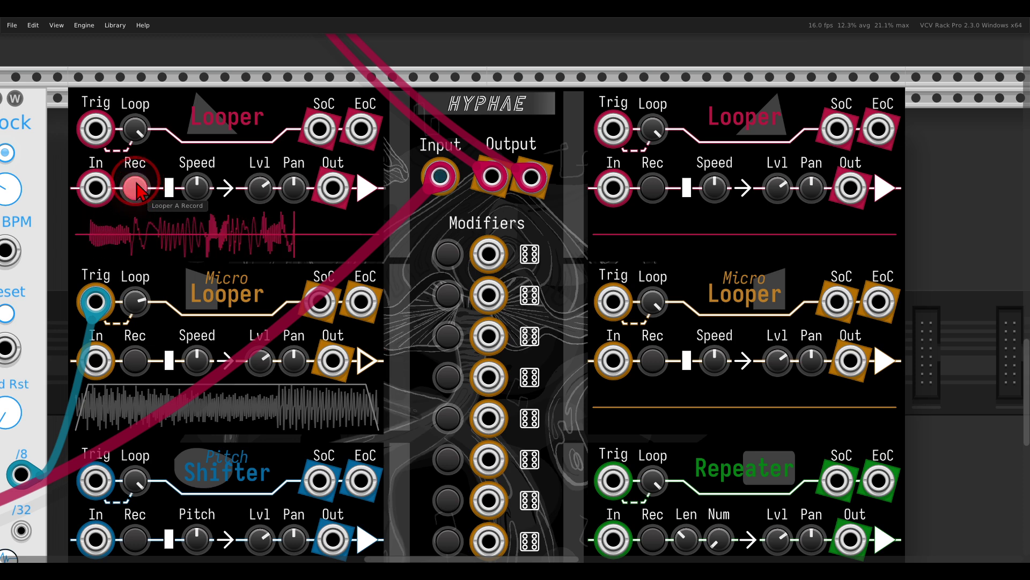
left_click(136, 188)
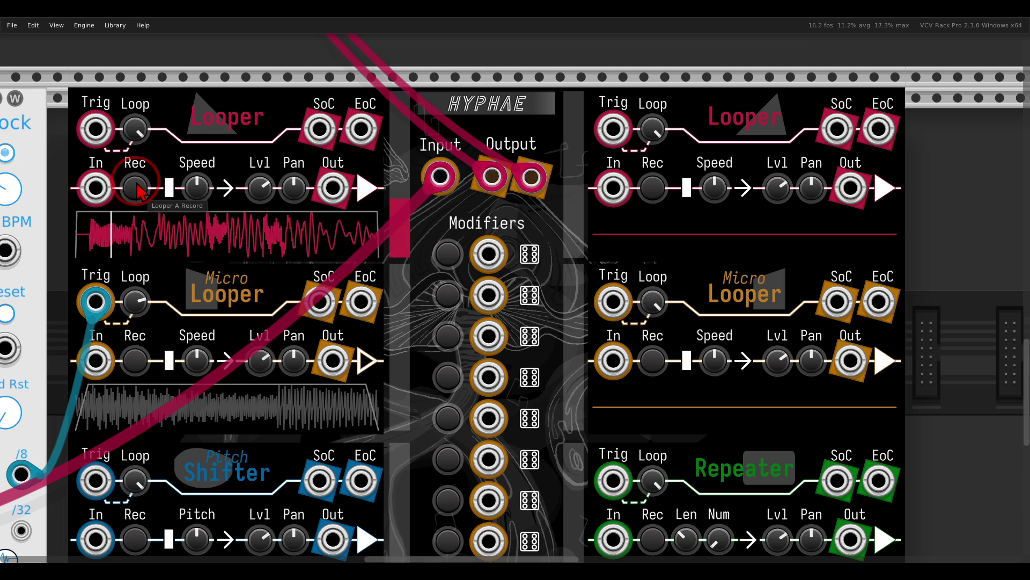
left_click(607, 208)
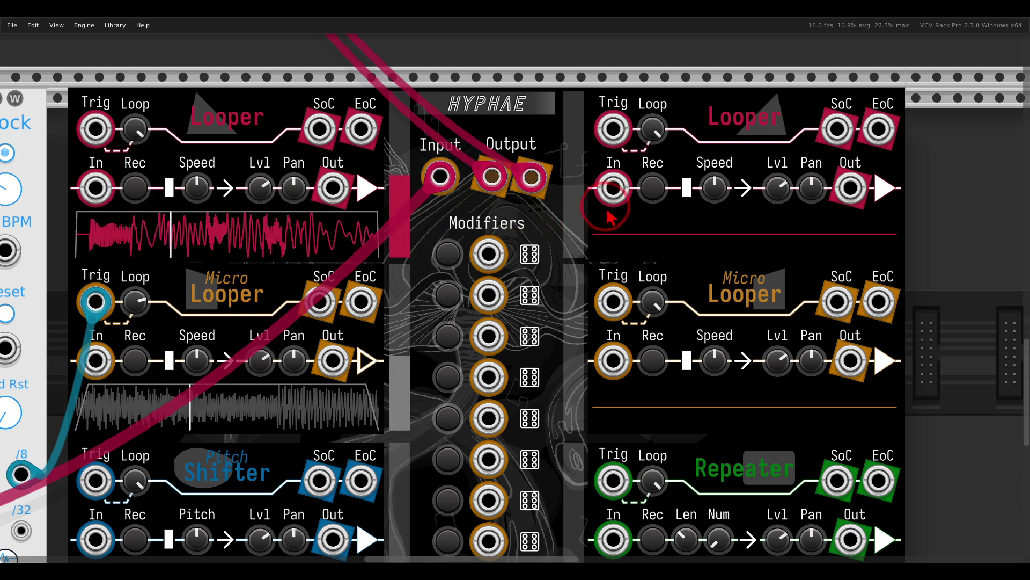
left_click(650, 189)
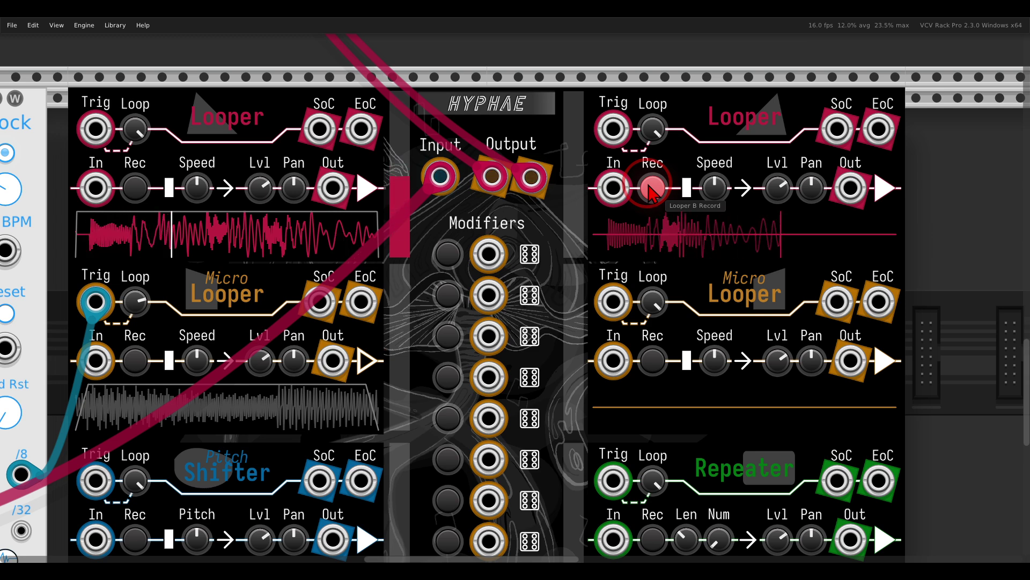
left_click(650, 189)
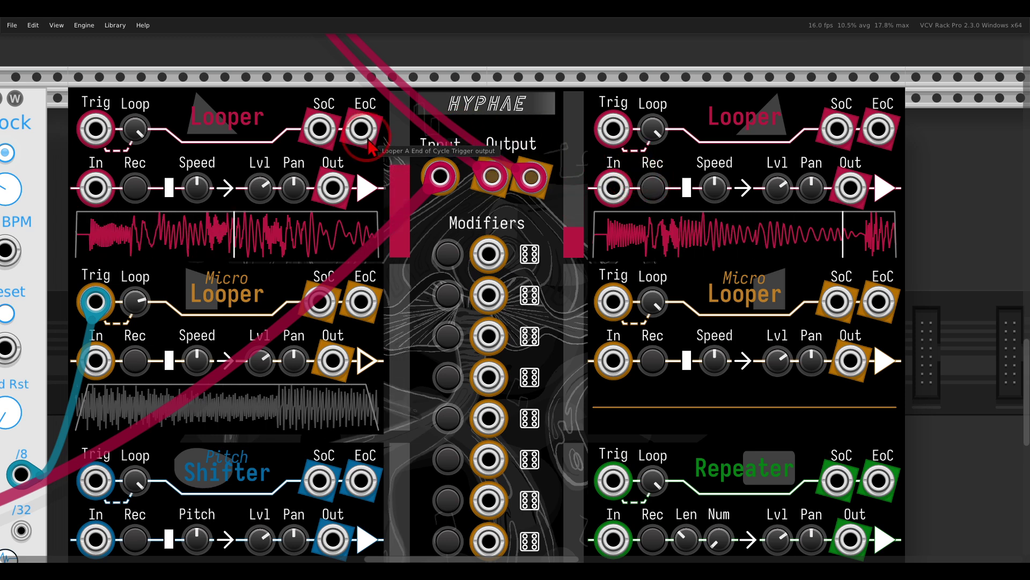
Cross-patch each Looper's EoC output into the other Looper's Trig input
left_click_drag(368, 141, 613, 129)
left_click_drag(879, 129, 97, 130)
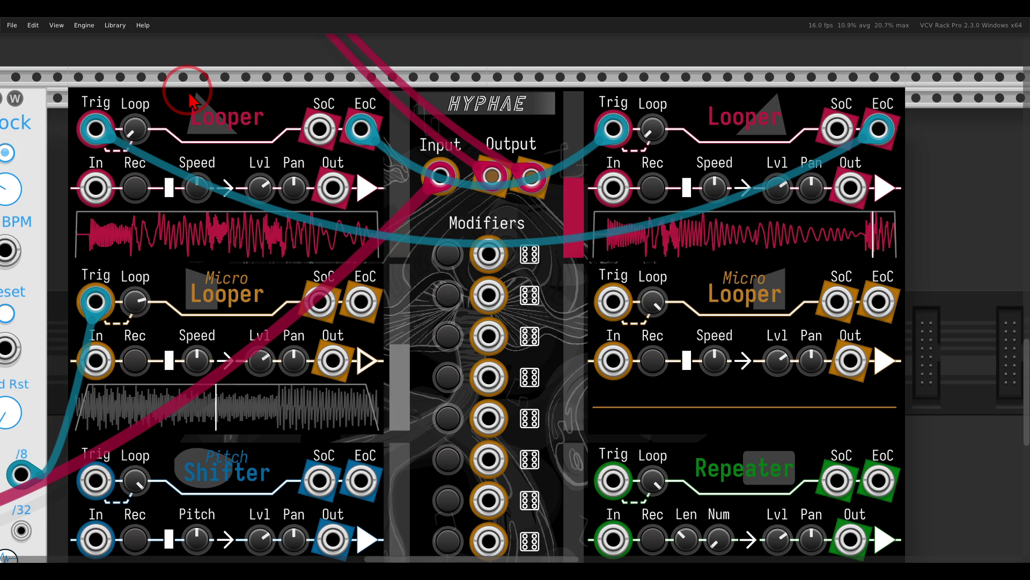
scroll(251, 236, "down", 2)
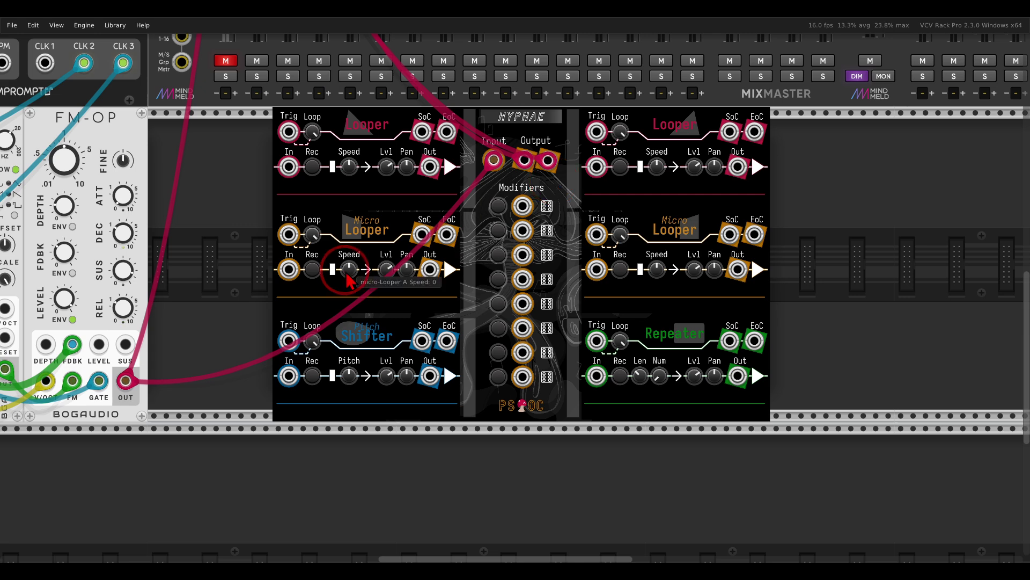
Unmute Mixmaster channel 1, then return the view to the Hyphae module
left_click_drag(207, 253, 867, 251)
mouse_move(400, 98)
left_mouse_down()
mouse_move(355, 130)
mouse_move(396, 80)
left_mouse_up()
mouse_move(580, 100)
left_mouse_down()
mouse_move(535, 143)
mouse_move(574, 97)
left_mouse_up()
mouse_move(242, 92)
left_mouse_down()
mouse_move(89, 149)
mouse_move(204, 167)
mouse_move(248, 97)
left_mouse_up()
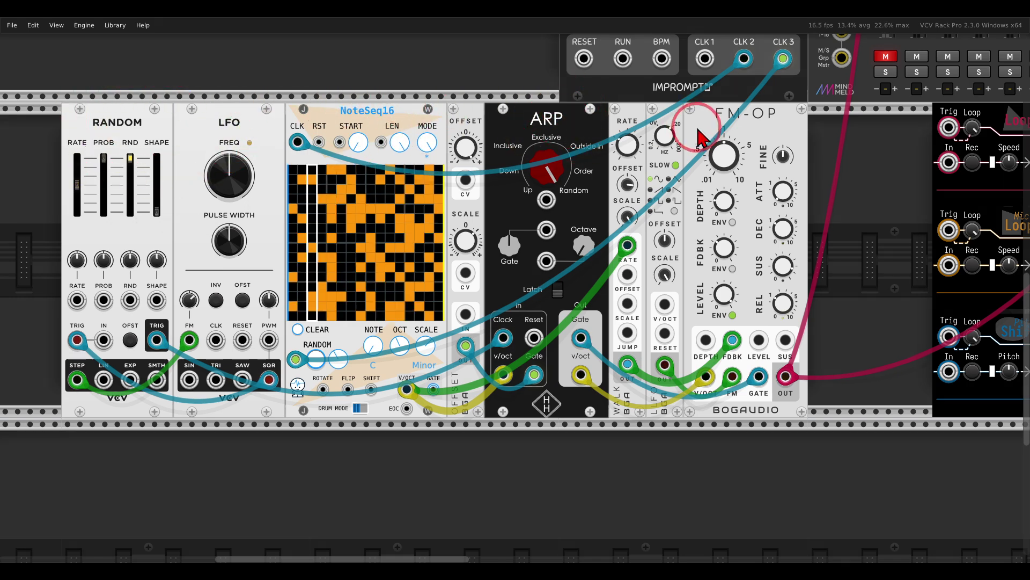
left_click(886, 57)
left_click_drag(888, 185, 330, 196)
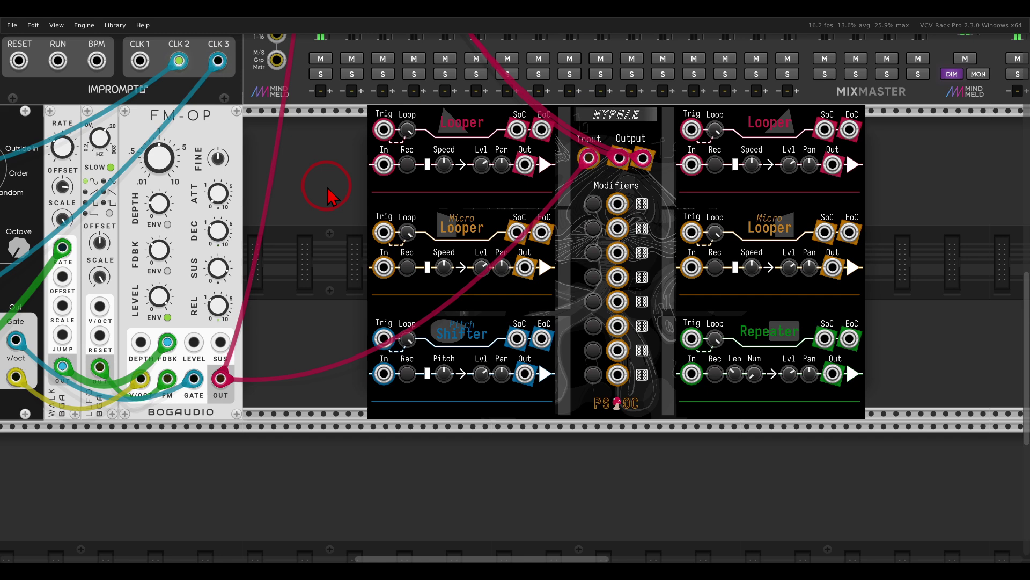
scroll(579, 268, "up", 2)
scroll(579, 267, "up", 2)
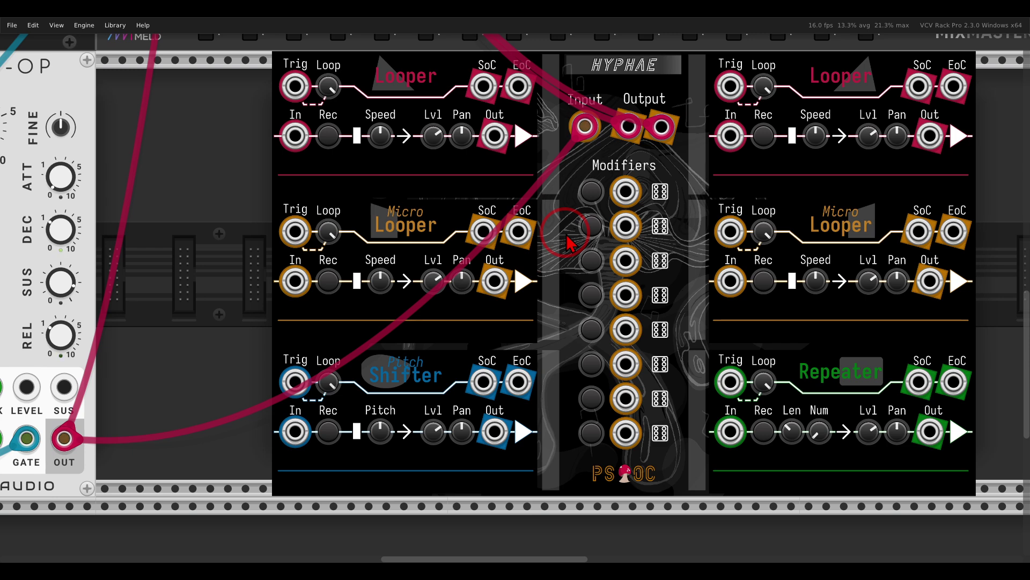
Copy the arpeggiator's gate cable into Hyphae's Modifier Input 1
left_click_drag(220, 291, 408, 262)
left_click_drag(215, 412, 810, 165)
left_click_drag(781, 210, 570, 243)
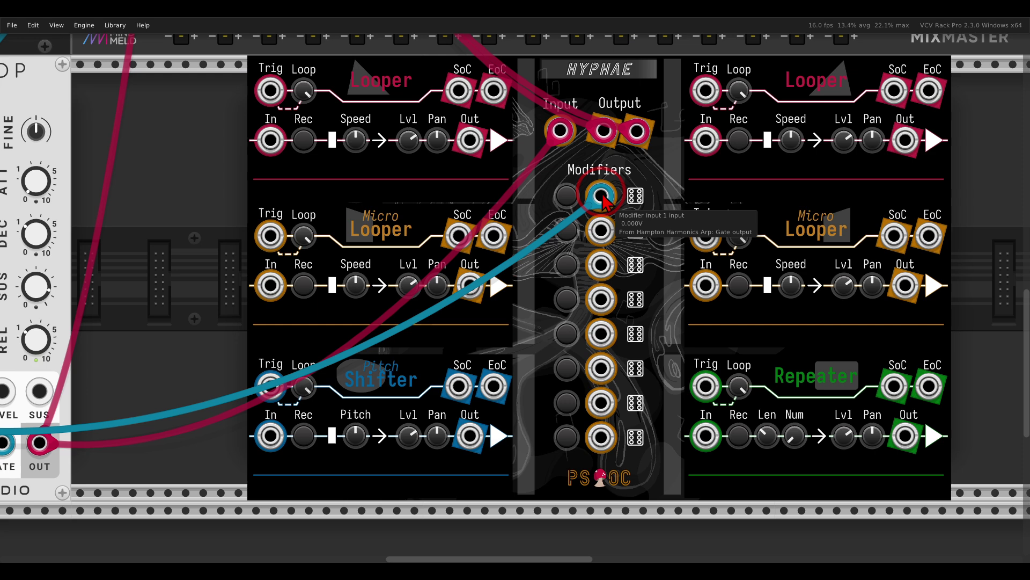
left_click_drag(602, 195, 605, 205)
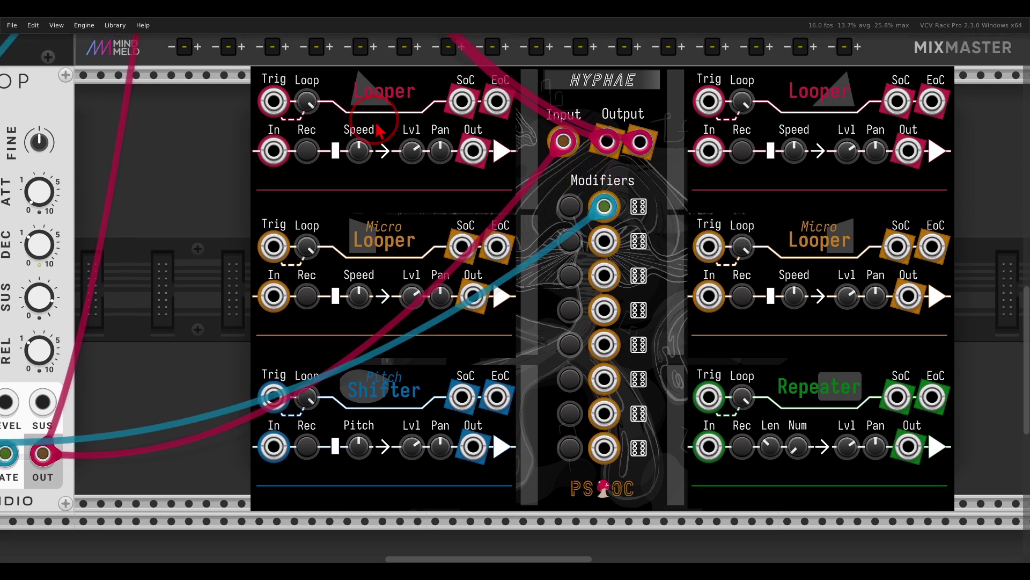
Assign Looper A's record control as a target of modifier 1
left_click(640, 214)
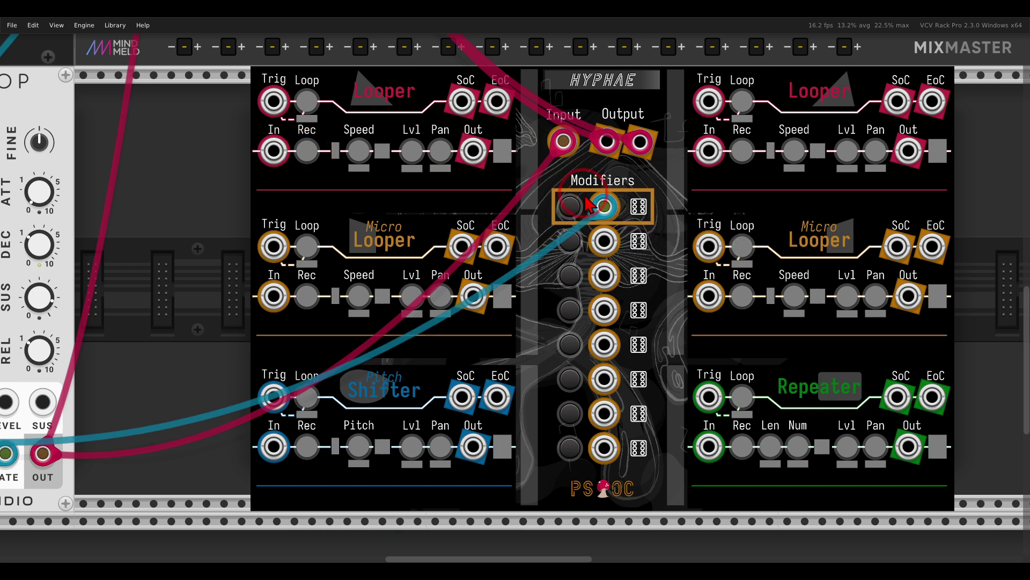
left_click(304, 159)
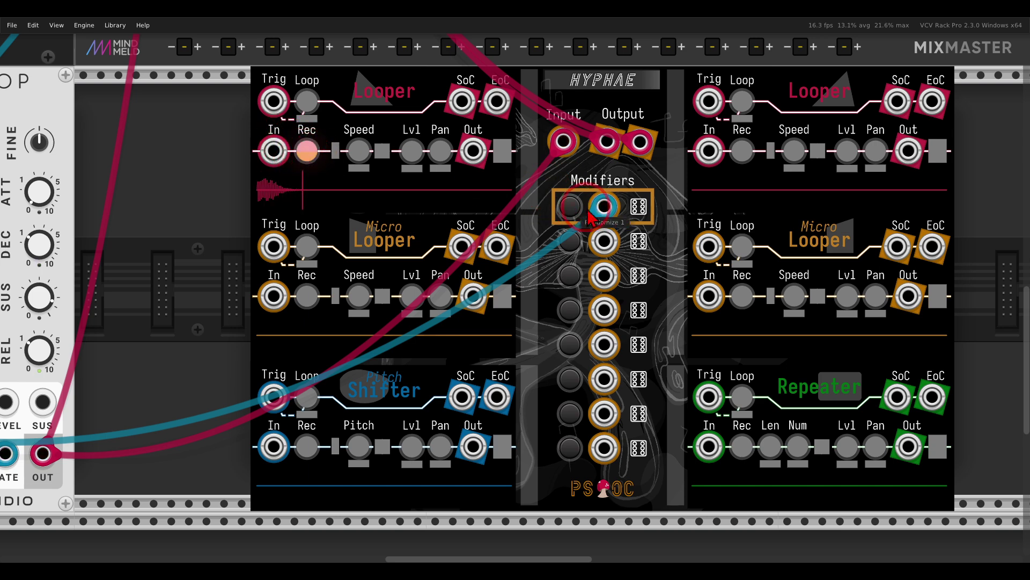
left_click(638, 214)
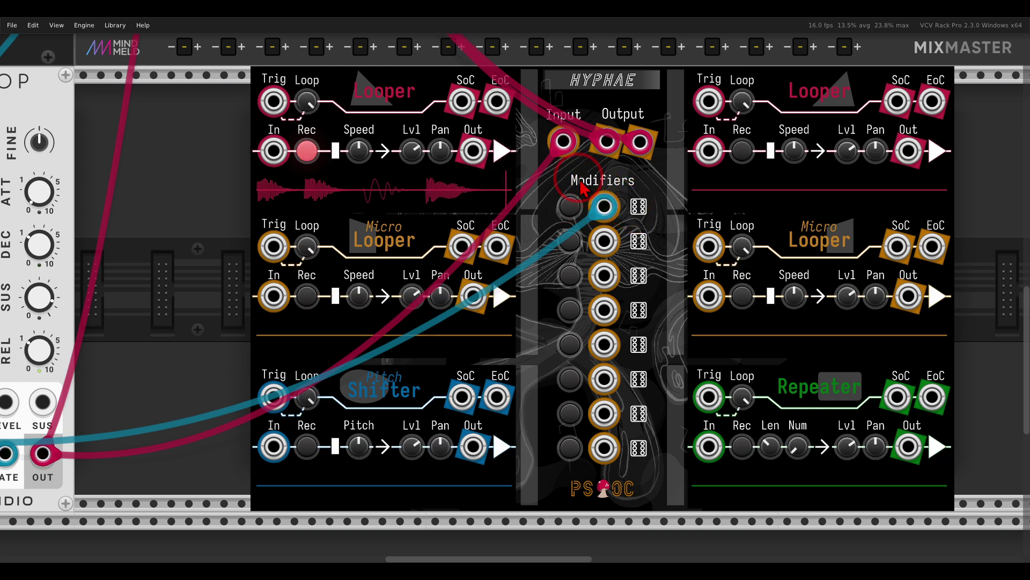
Mute Mixmaster channel 1, then manually fire modifier 1 and review its targets
left_click_drag(248, 93, 290, 203)
left_click(235, 116)
left_click_drag(618, 315, 517, 206)
left_click(519, 214)
left_click(293, 199)
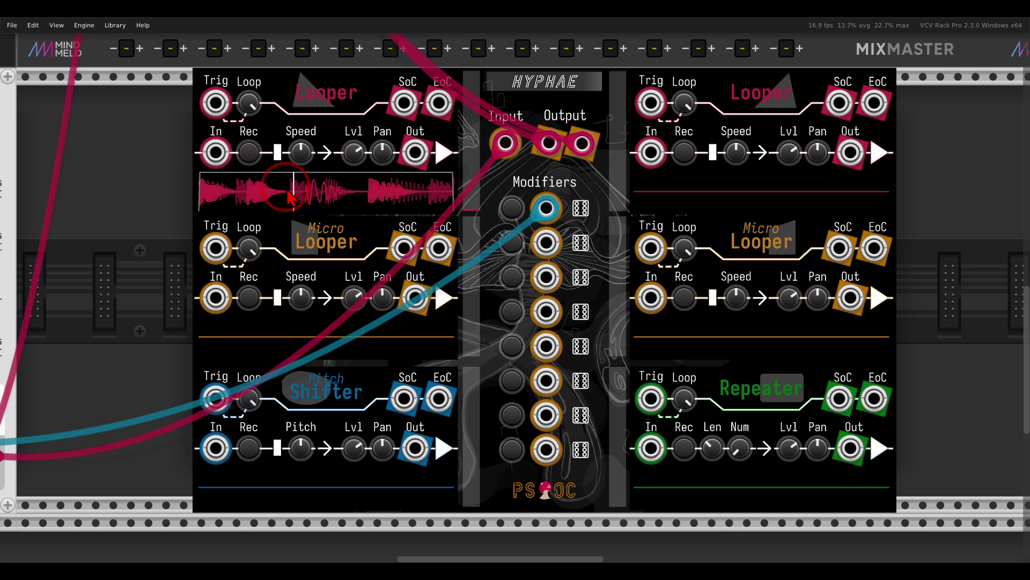
left_click(582, 215)
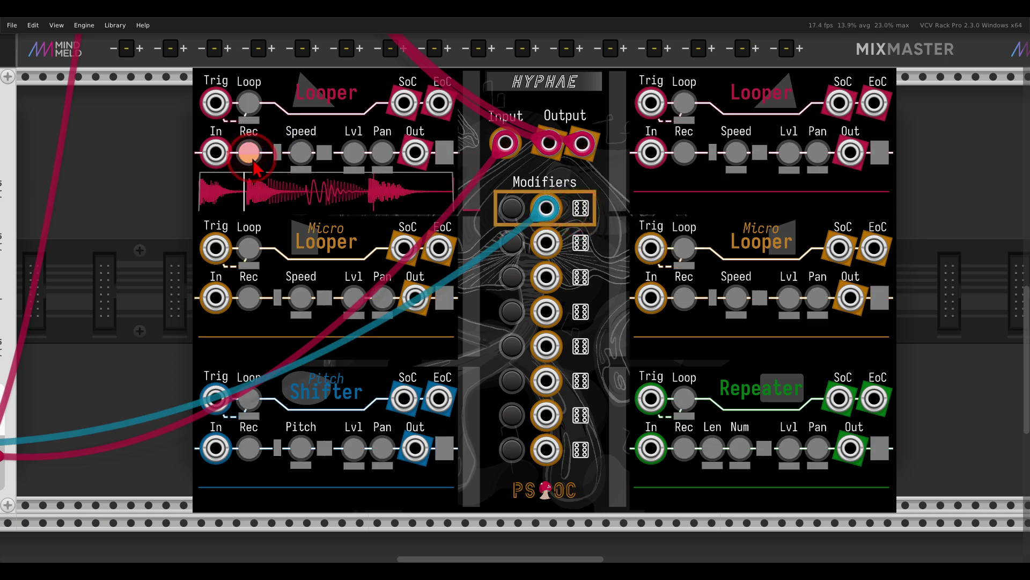
left_click(556, 223)
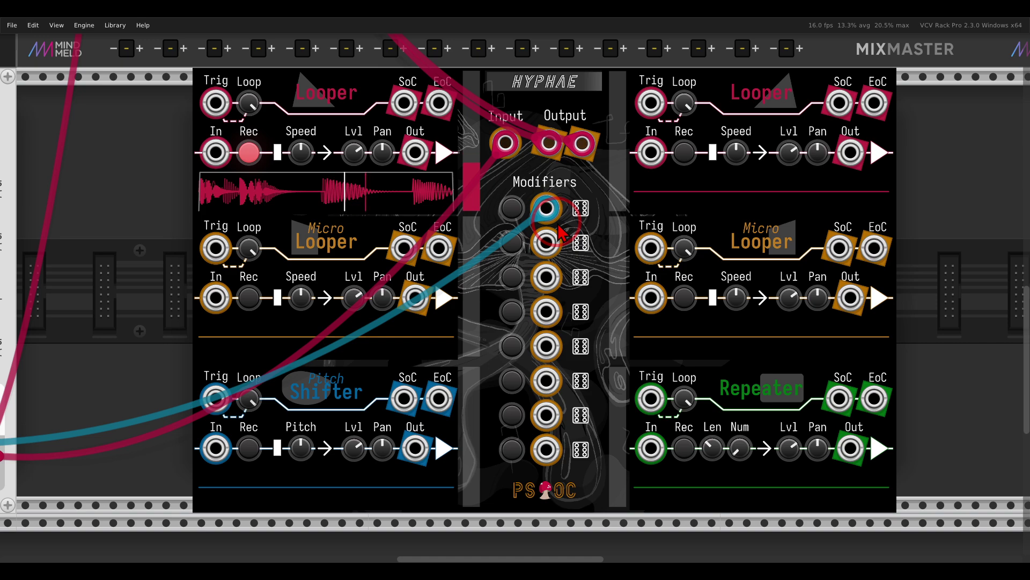
Add Looper A's Speed and Pan as targets of modifier 1
scroll(558, 236, "up", 3)
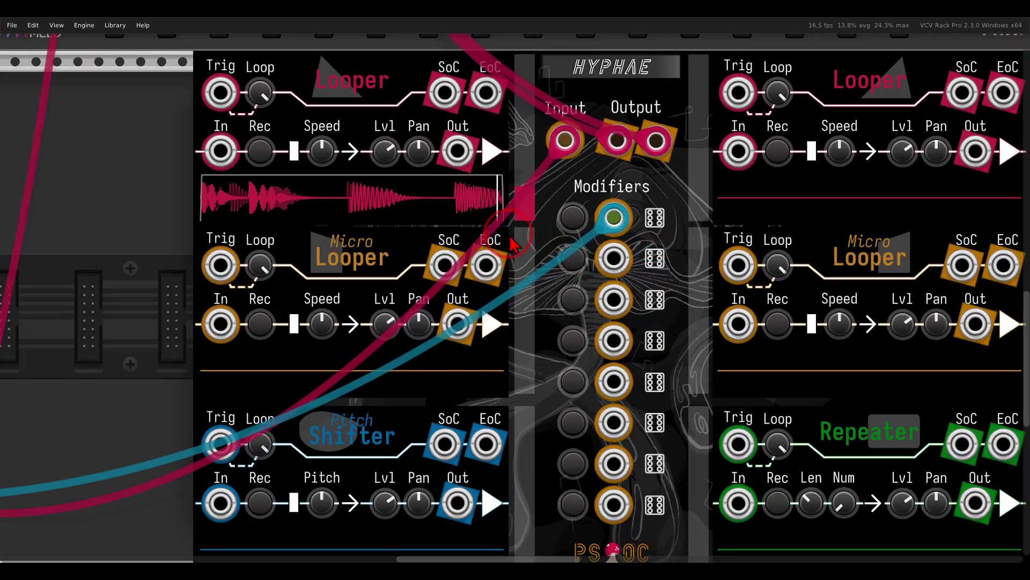
scroll(590, 237, "up", 1)
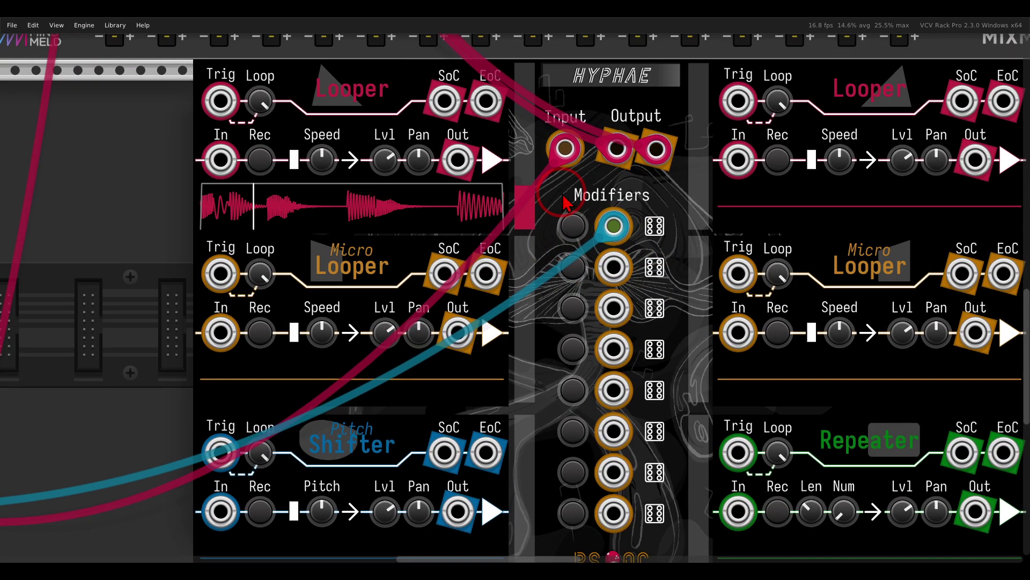
left_click(655, 226)
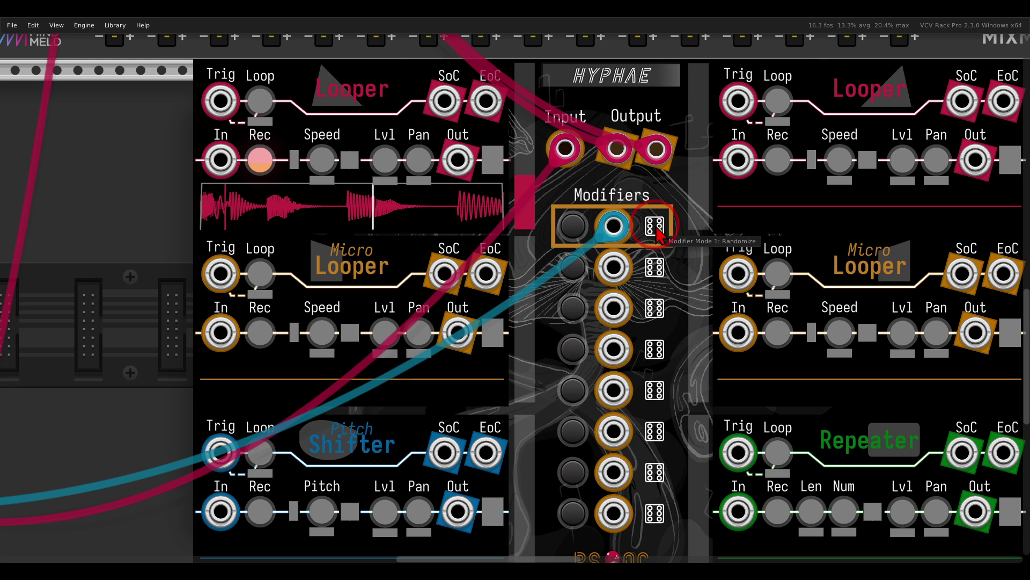
left_click(350, 161)
left_click(654, 226)
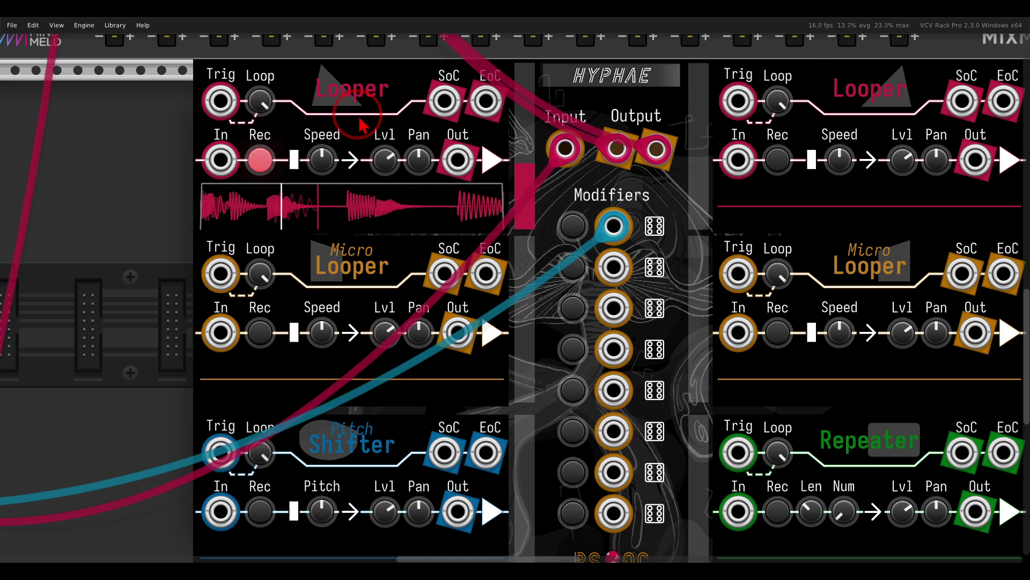
mouse_move(421, 173)
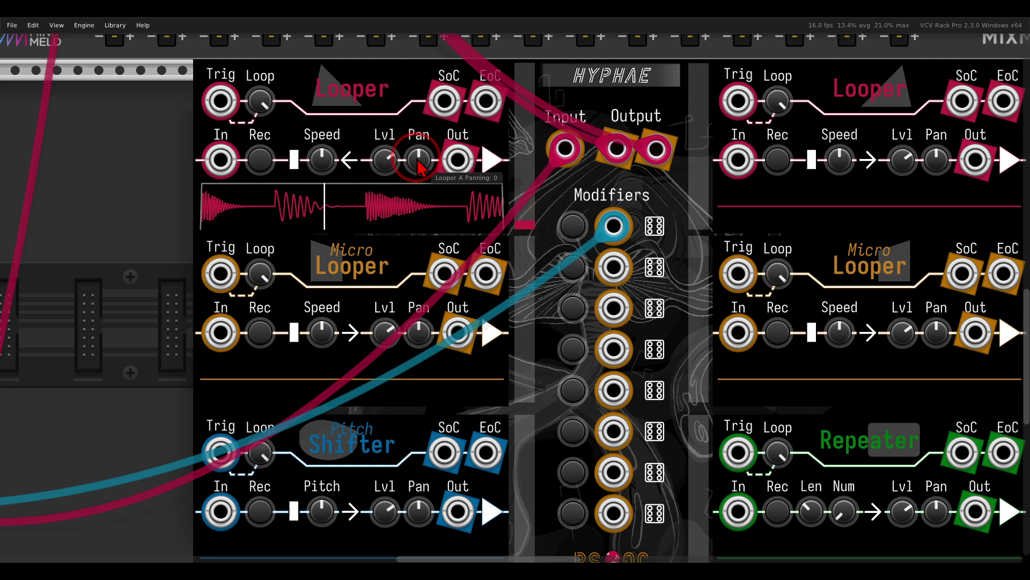
left_click(652, 231)
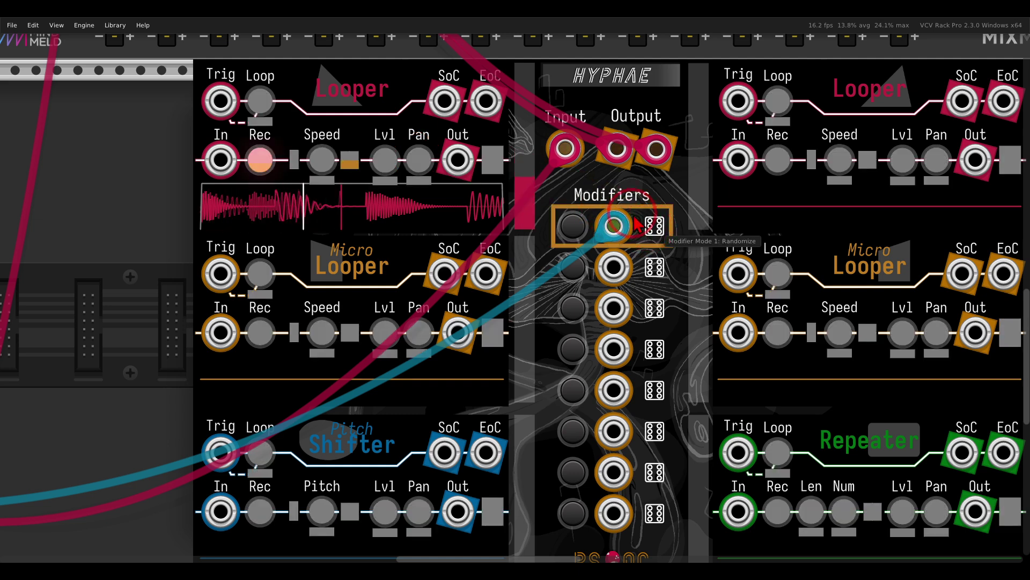
left_click(421, 162)
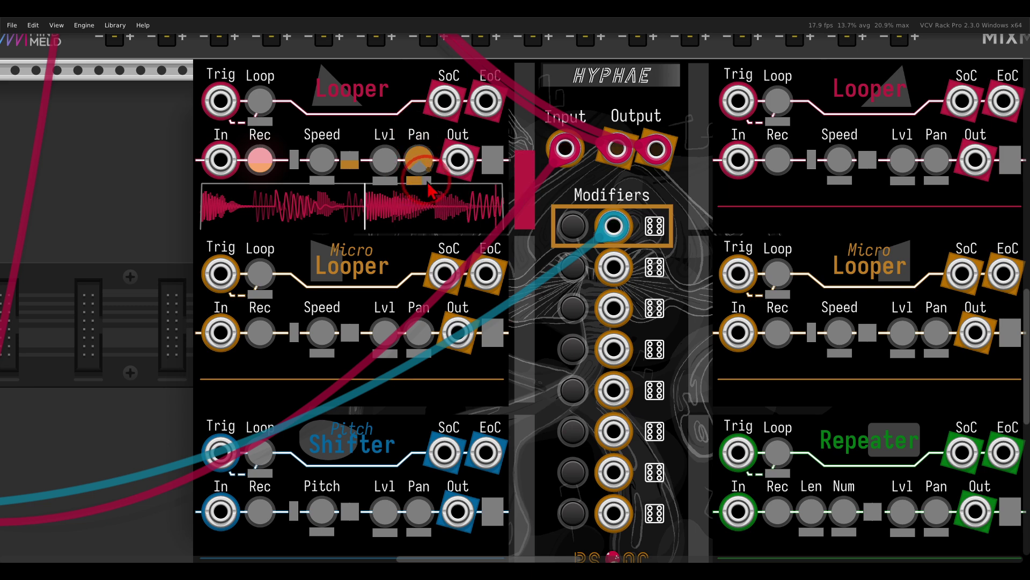
left_click(651, 225)
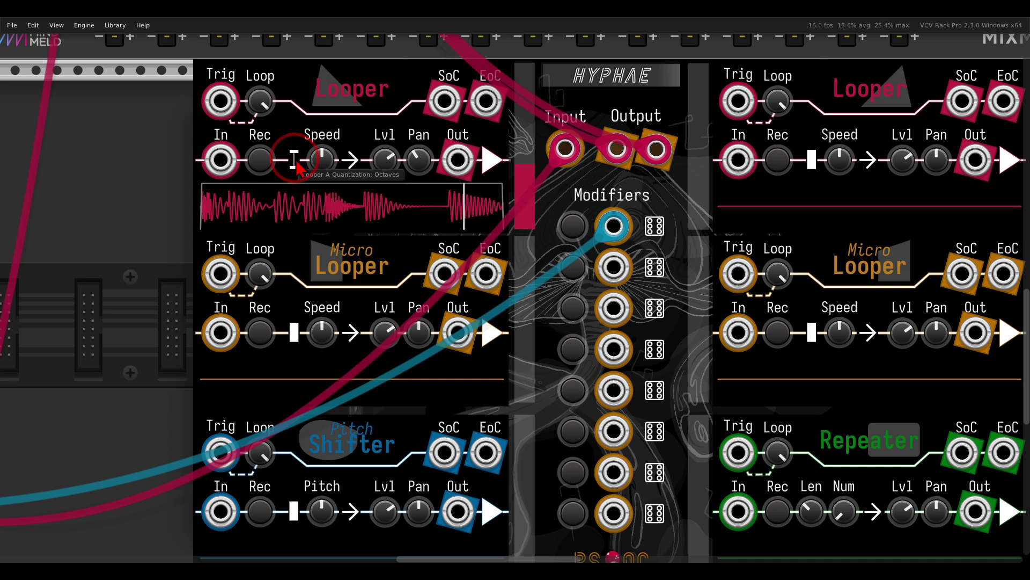
Adjust modifier 1's range on Looper A's Speed, narrowing then widening the swing
left_click(656, 226)
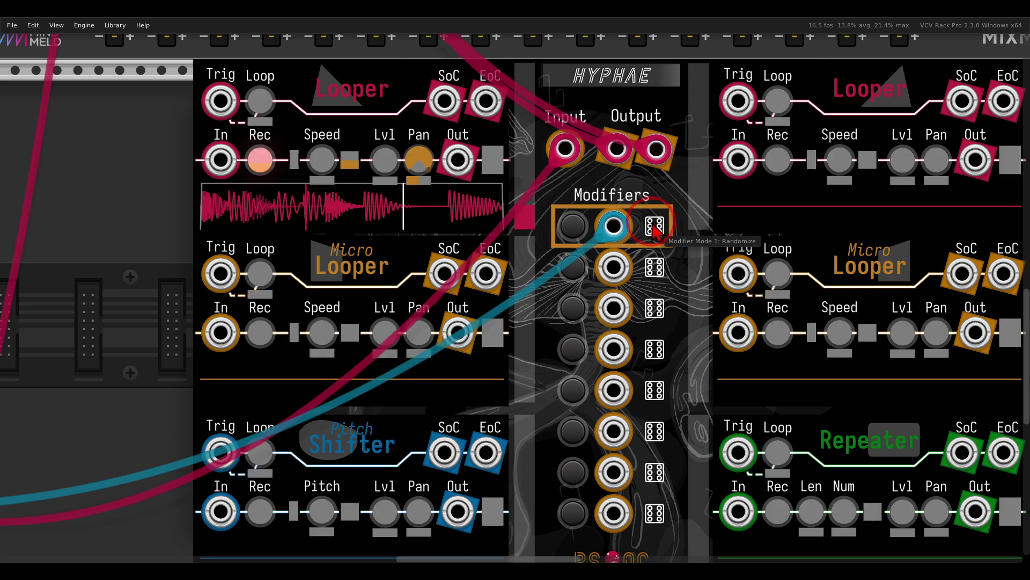
left_click(322, 160)
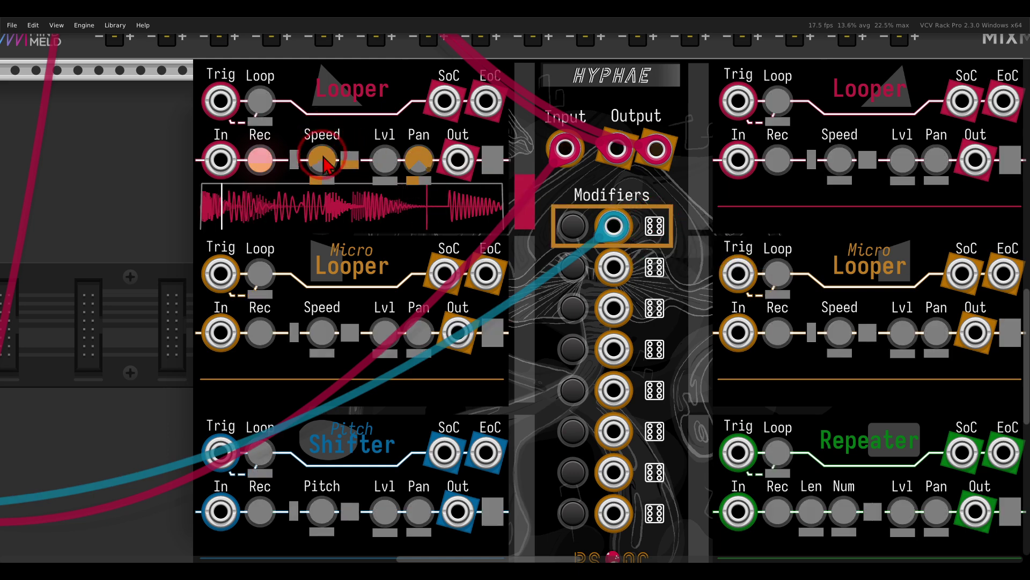
left_click_drag(324, 161, 326, 182)
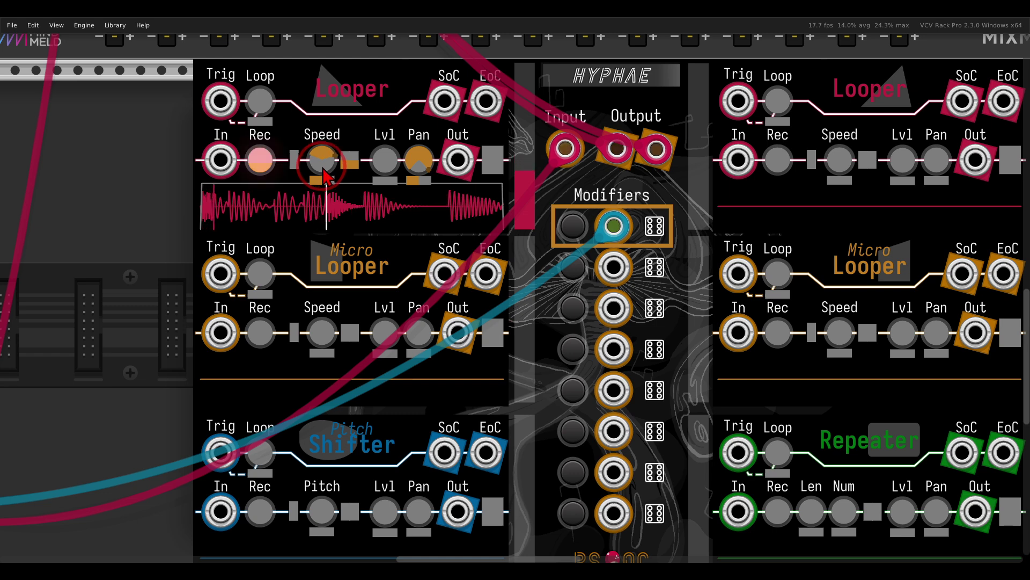
left_click_drag(324, 179, 318, 189)
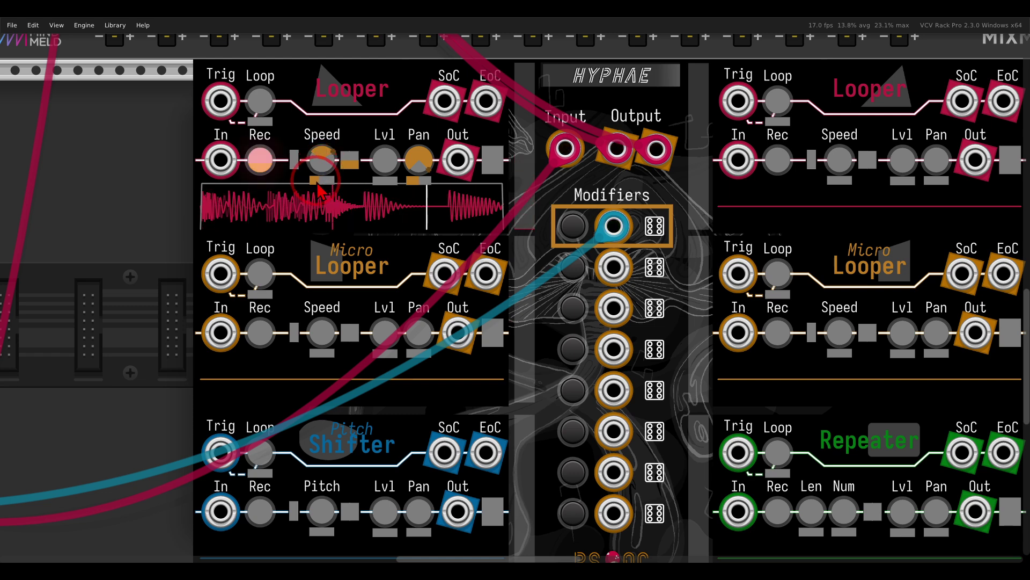
left_click(656, 228)
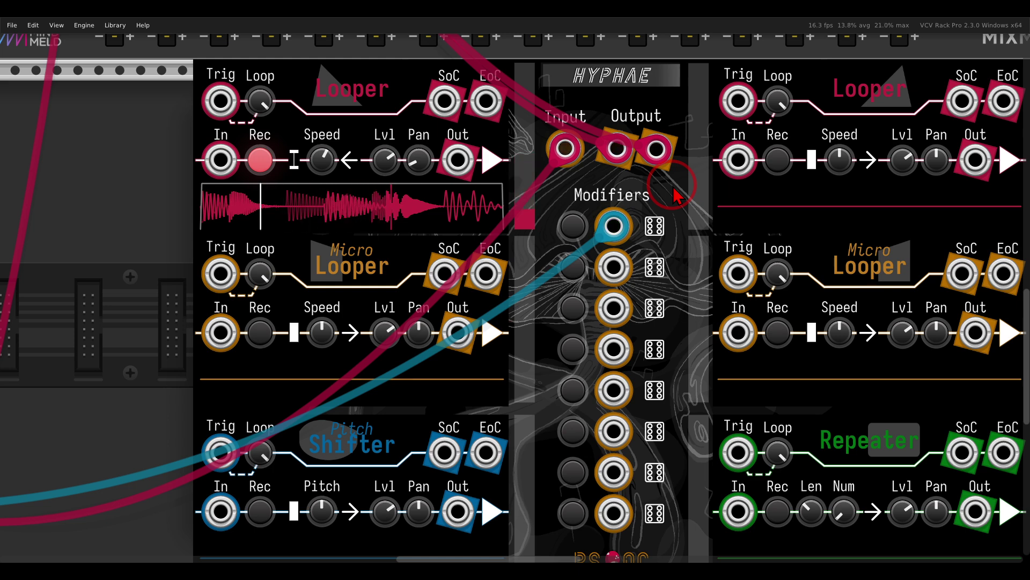
Record a loop into Looper B, lower its speed, and reverse its playback
left_click_drag(710, 190, 626, 183)
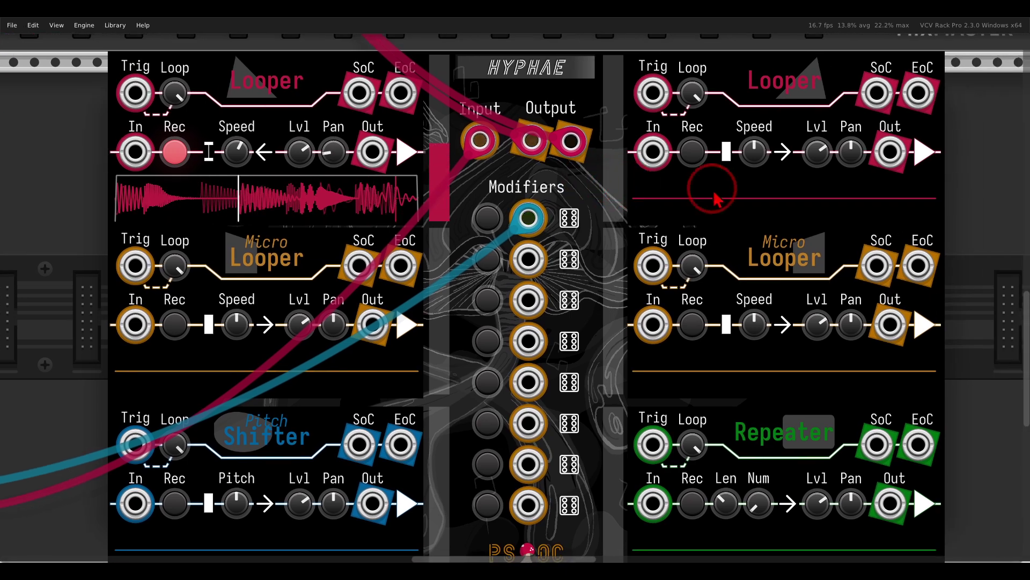
left_click(700, 159)
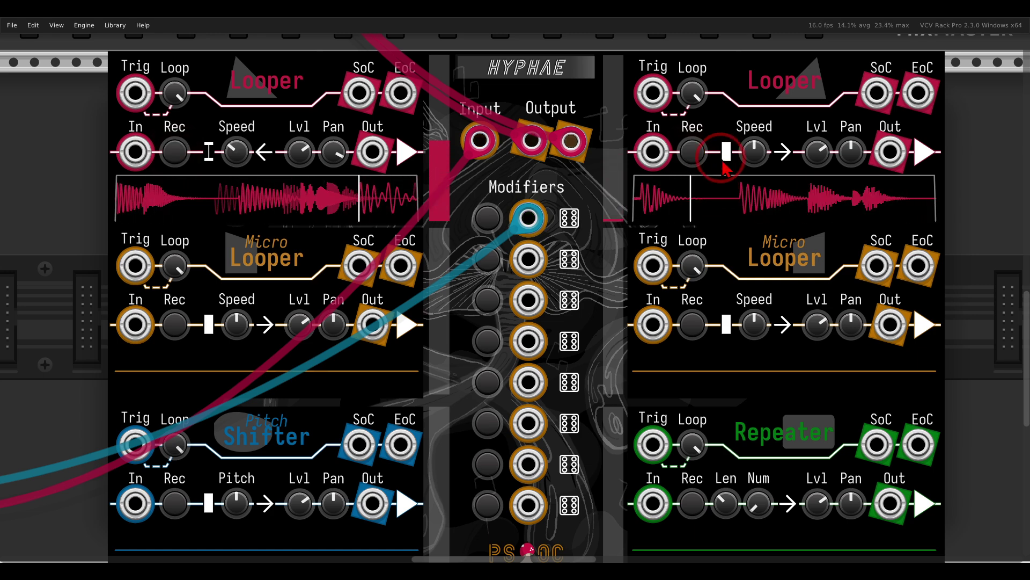
left_click_drag(750, 168, 747, 177)
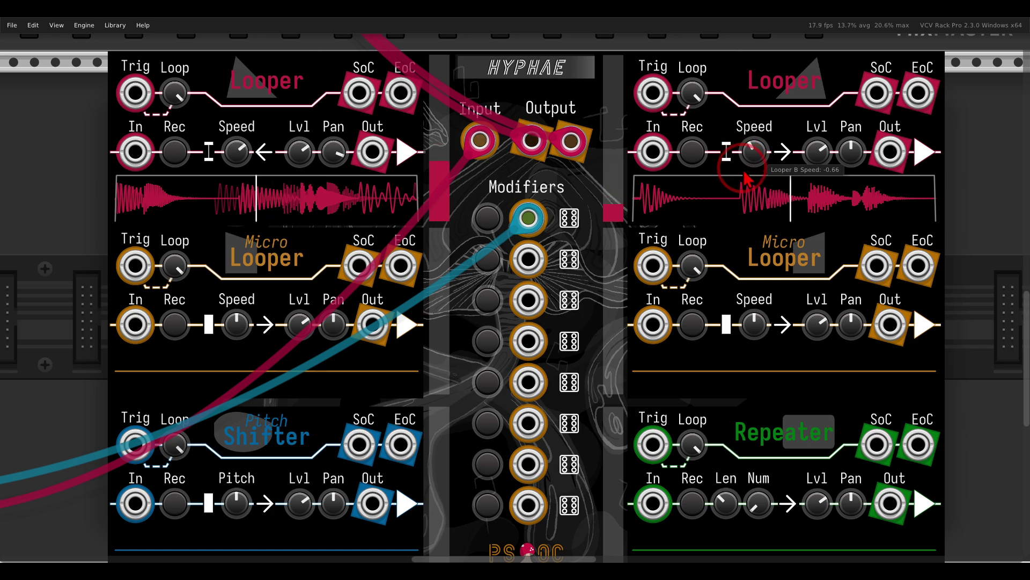
left_click(782, 159)
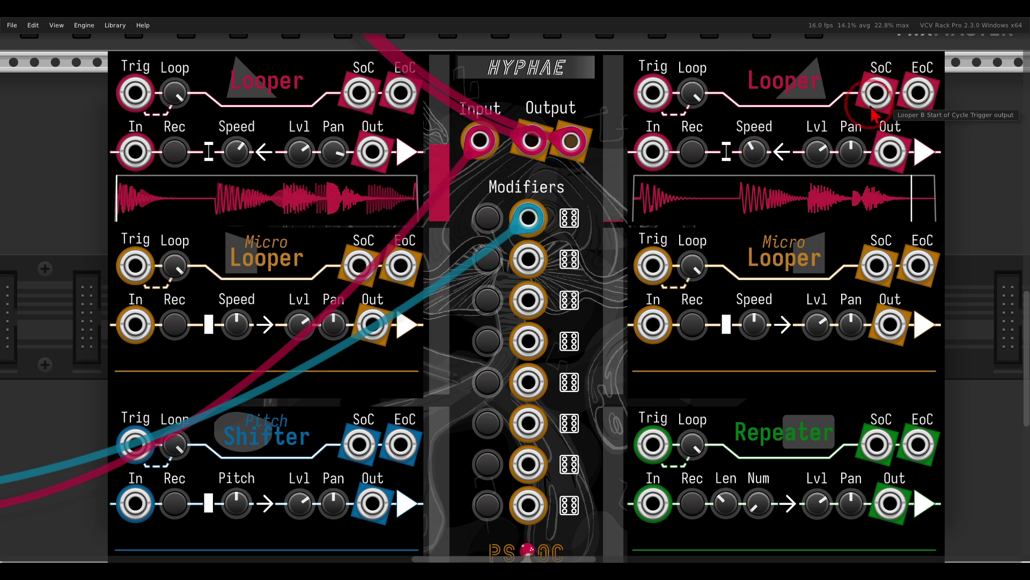
Patch Looper B's SoC output into Hyphae's Modifier Input 2
left_click_drag(877, 104, 542, 271)
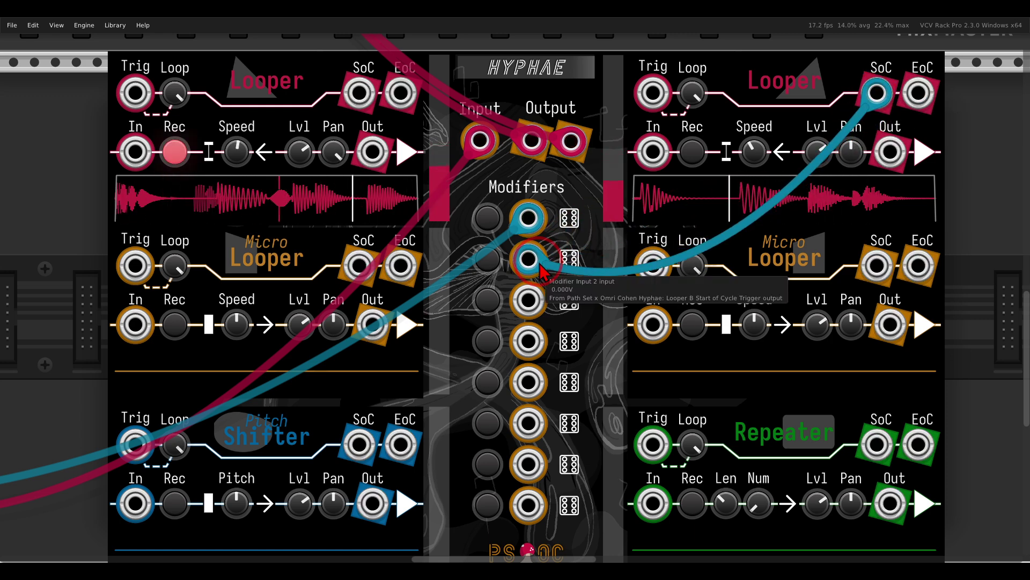
left_click_drag(532, 282, 556, 268)
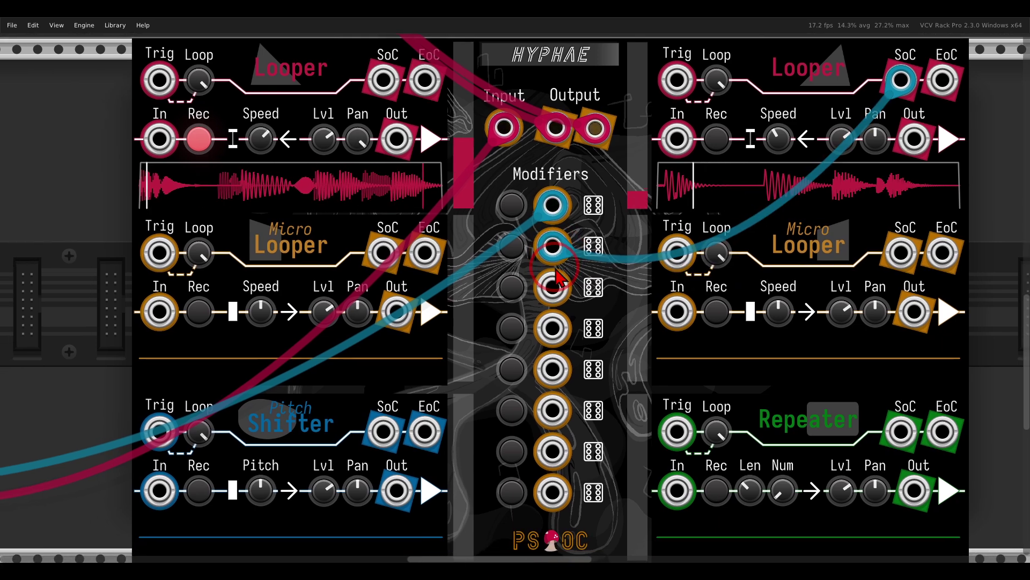
scroll(558, 277, "down", 3)
scroll(539, 276, "up", 1)
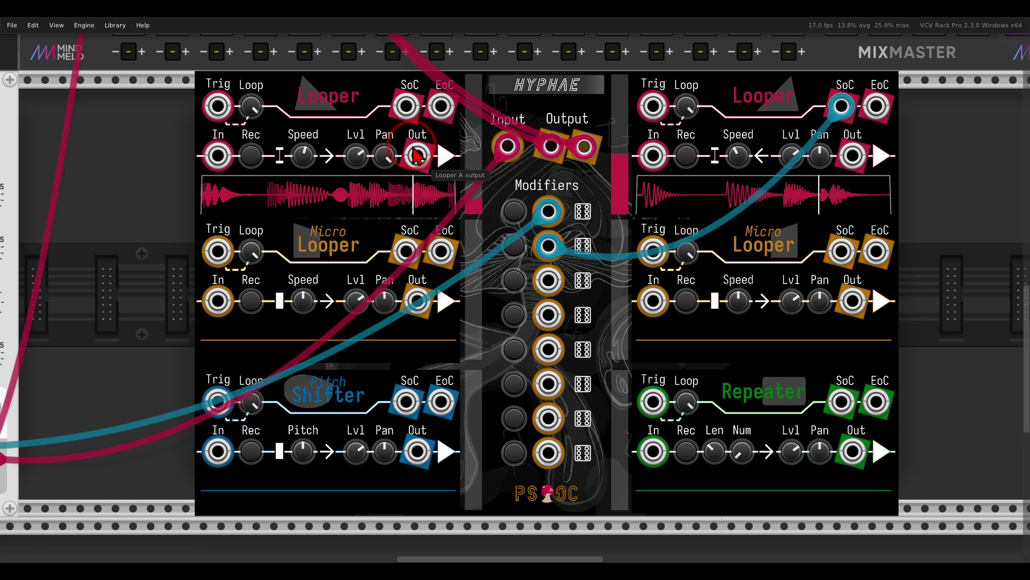
Patch a cable from Looper A's Out jack into the Micro Looper's In jack
mouse_move(426, 131)
left_mouse_down()
mouse_move(391, 159)
mouse_move(429, 191)
mouse_move(432, 126)
left_mouse_up()
mouse_move(432, 275)
left_mouse_down()
mouse_move(388, 291)
mouse_move(406, 334)
mouse_move(446, 308)
mouse_move(436, 275)
left_mouse_up()
mouse_move(438, 436)
left_mouse_down()
mouse_move(403, 432)
mouse_move(401, 461)
mouse_move(432, 473)
mouse_move(437, 423)
left_mouse_up()
mouse_move(869, 429)
left_mouse_down()
mouse_move(840, 455)
mouse_move(864, 471)
mouse_move(875, 416)
left_mouse_up()
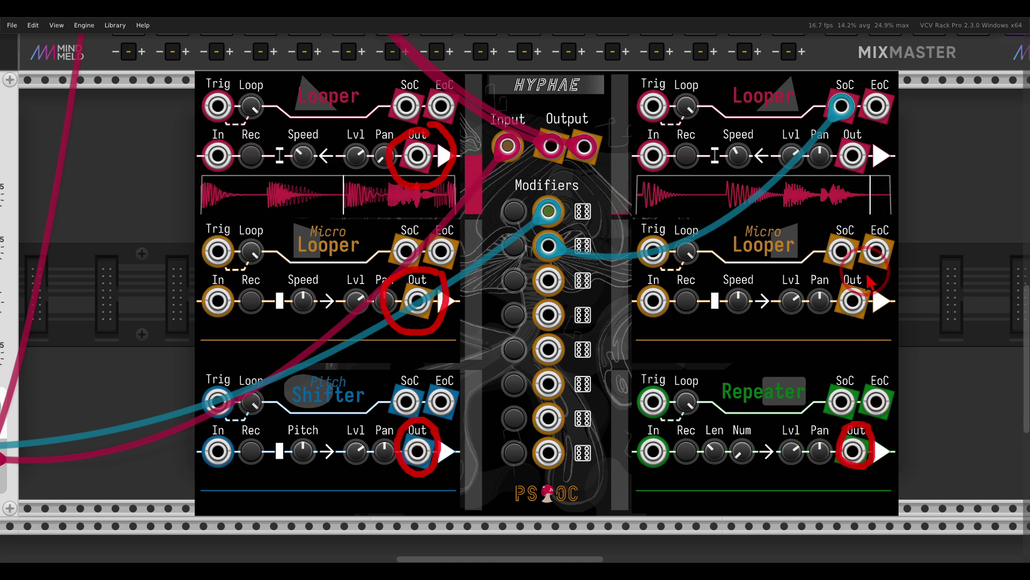
left_click_drag(869, 274, 872, 287)
mouse_move(861, 133)
left_mouse_down()
mouse_move(839, 160)
mouse_move(868, 186)
mouse_move(857, 131)
left_mouse_up()
key("Escape")
mouse_move(379, 172)
left_mouse_down()
mouse_move(433, 165)
mouse_move(465, 175)
mouse_move(327, 220)
mouse_move(240, 318)
left_mouse_up()
scroll(436, 172, "up", 2)
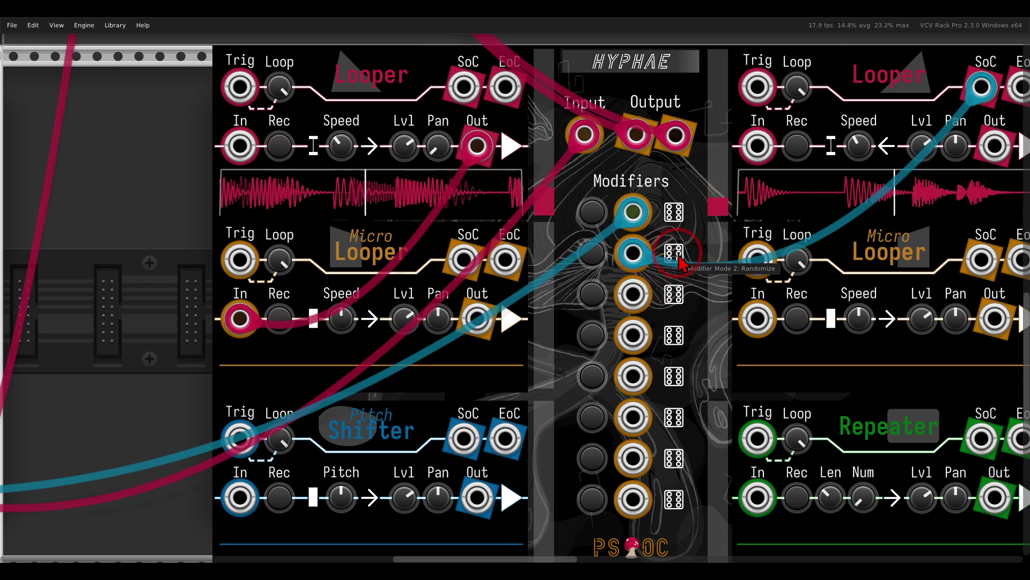
Make Modifier 2 trigger Micro Looper Rec, then cable Micro Looper Out into Pitch Shifter In
left_click(657, 271)
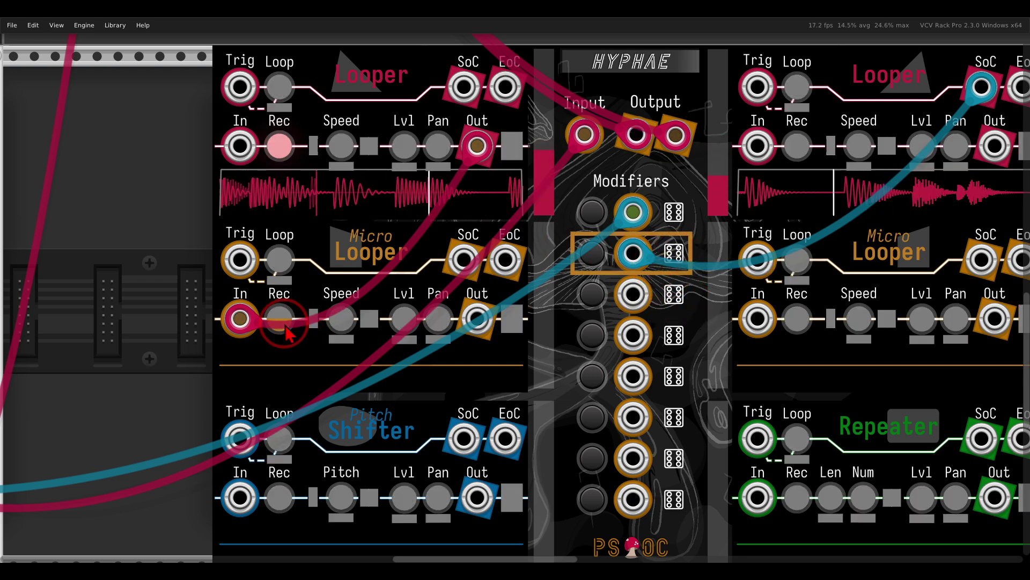
left_click_drag(283, 336, 289, 335)
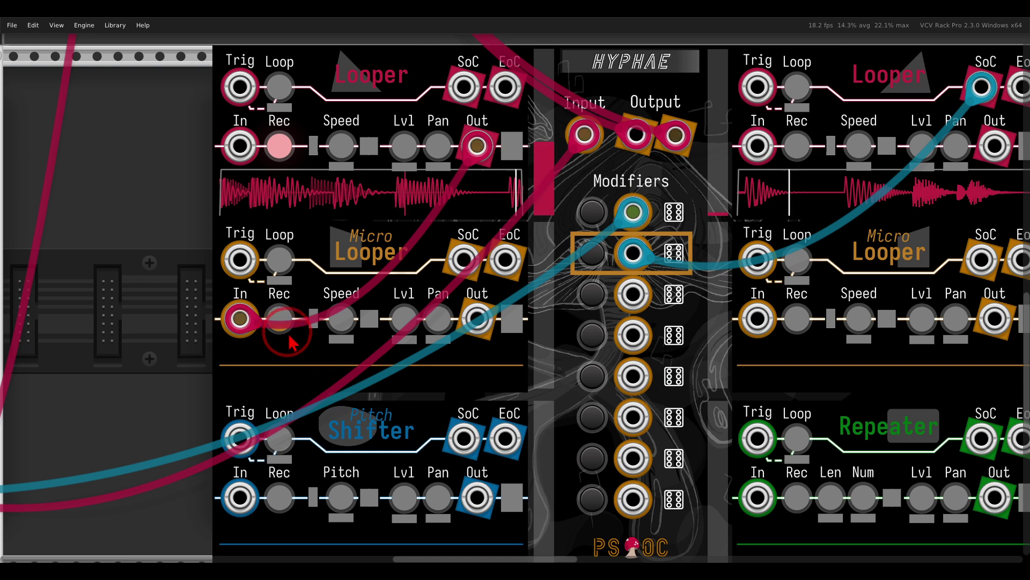
left_click(677, 259)
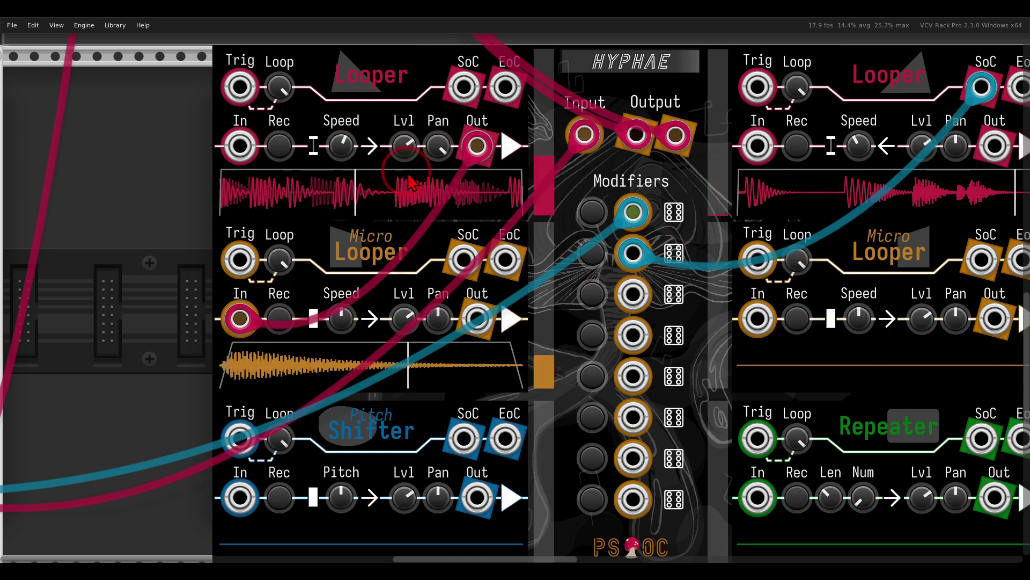
mouse_move(337, 136)
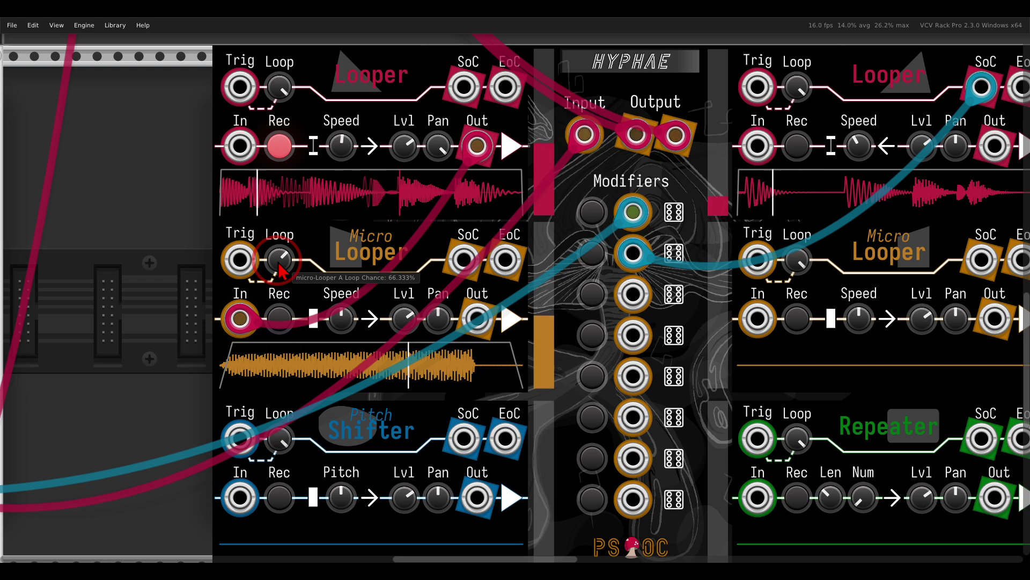
left_click_drag(476, 320, 241, 498)
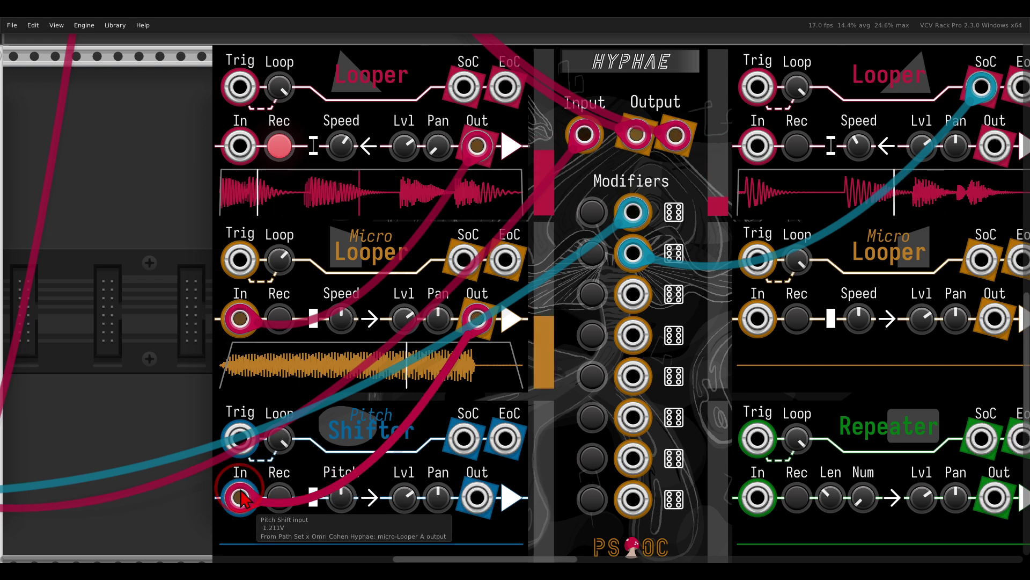
Route Micro Looper SoC to Modifier 3, assigning Pitch Shifter Rec, the square switch and Pan
left_click_drag(464, 259, 632, 293)
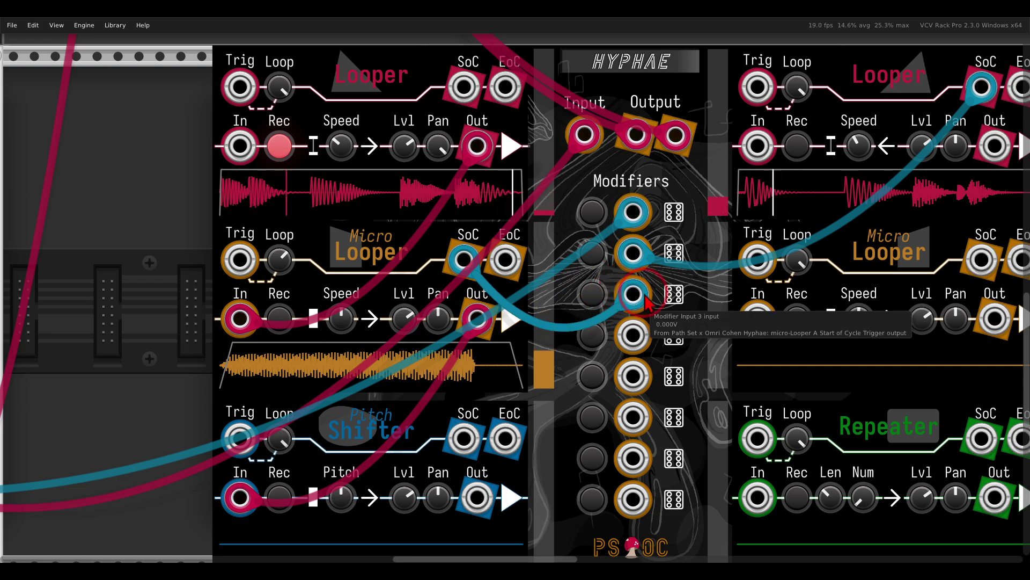
left_click(674, 295)
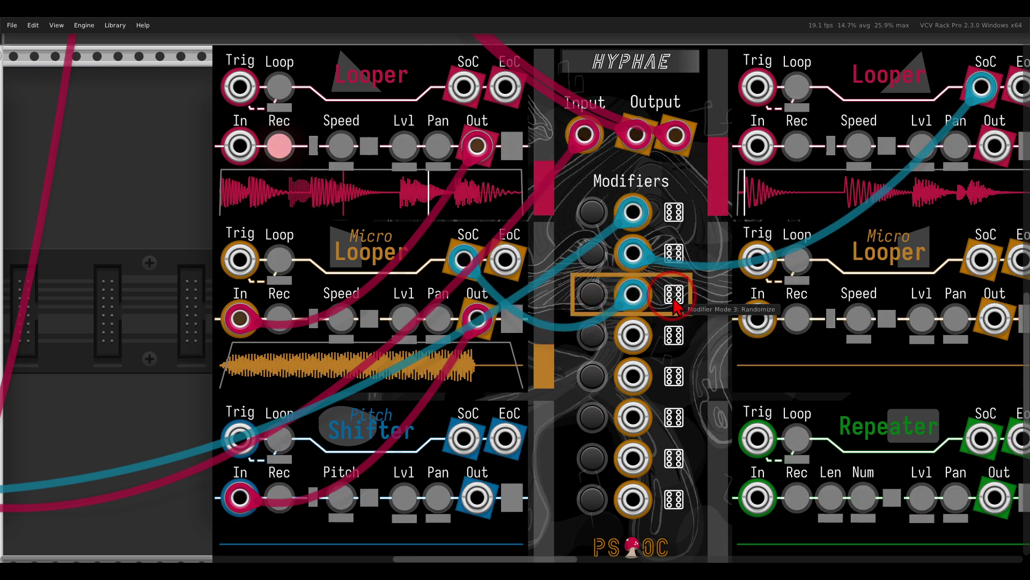
left_click(278, 506)
left_click(370, 499)
left_click(438, 502)
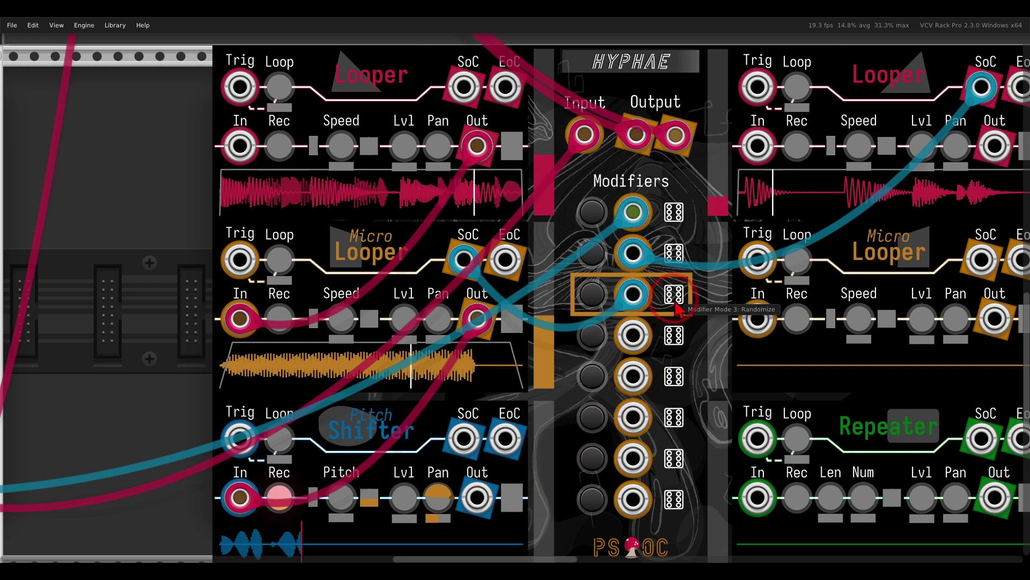
left_click(595, 298)
Raise the Pitch Shifter's Pitch knob
left_click_drag(504, 377, 496, 336)
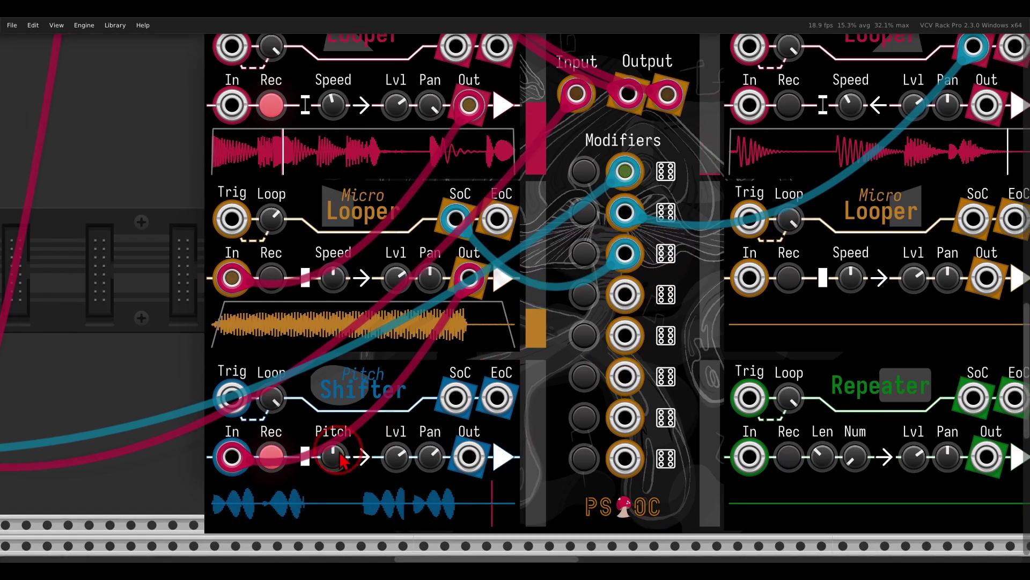
left_click_drag(332, 466, 307, 434)
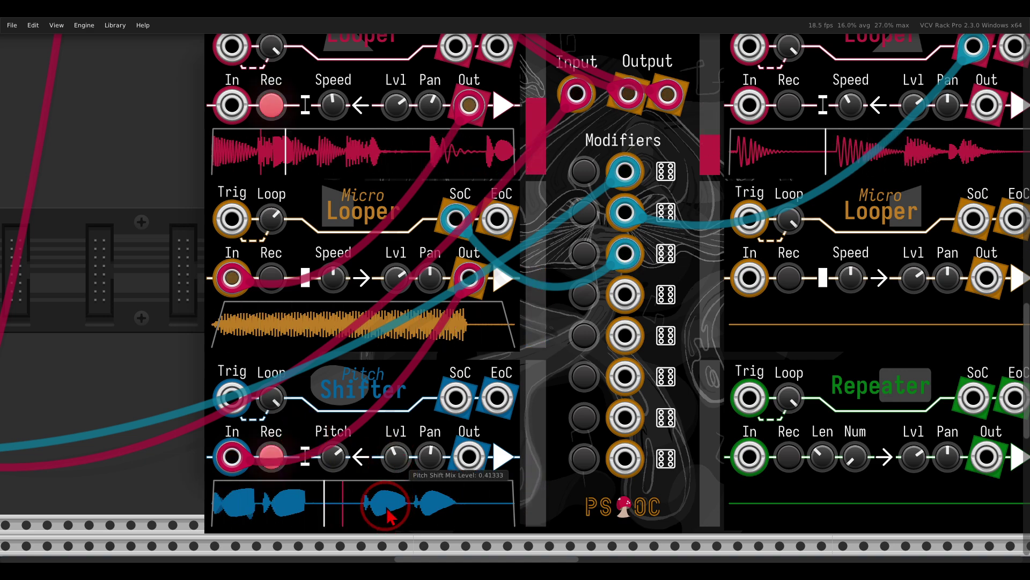
scroll(454, 362, "down", 4)
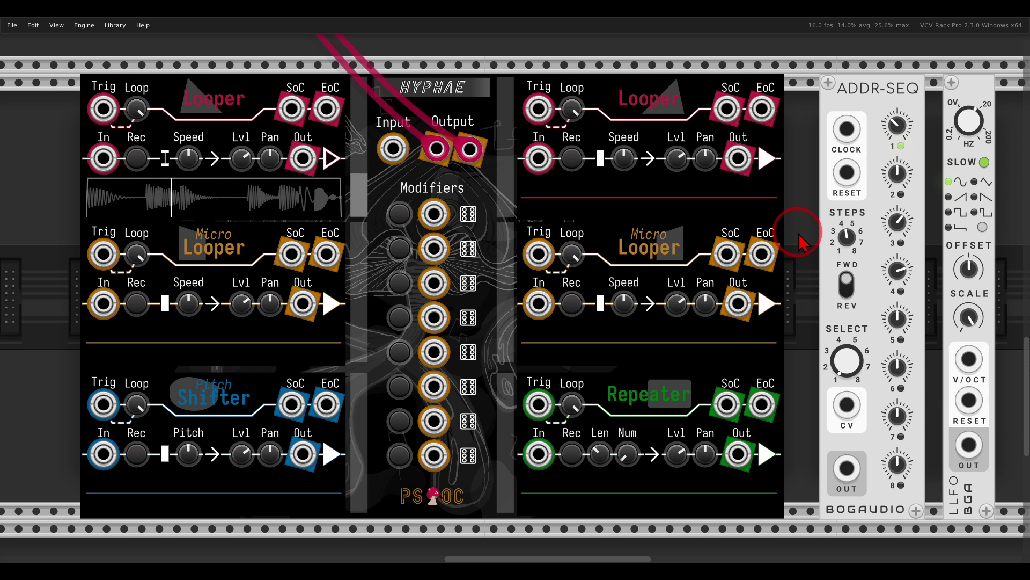
Unmute Looper A's Out and cable its SoC jack to the ADDR-SEQ CLOCK input
left_click(330, 160)
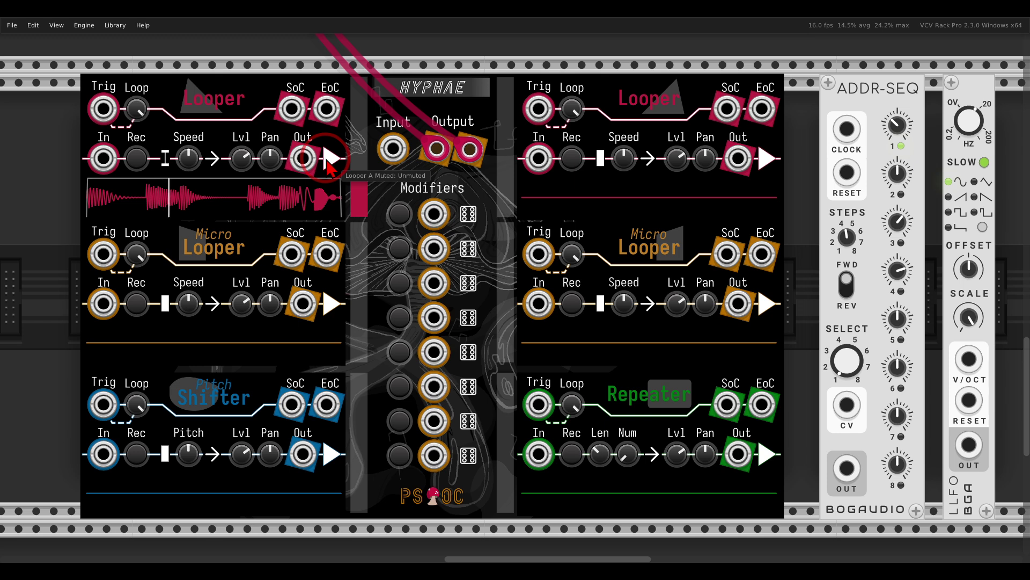
left_click_drag(291, 109, 842, 145)
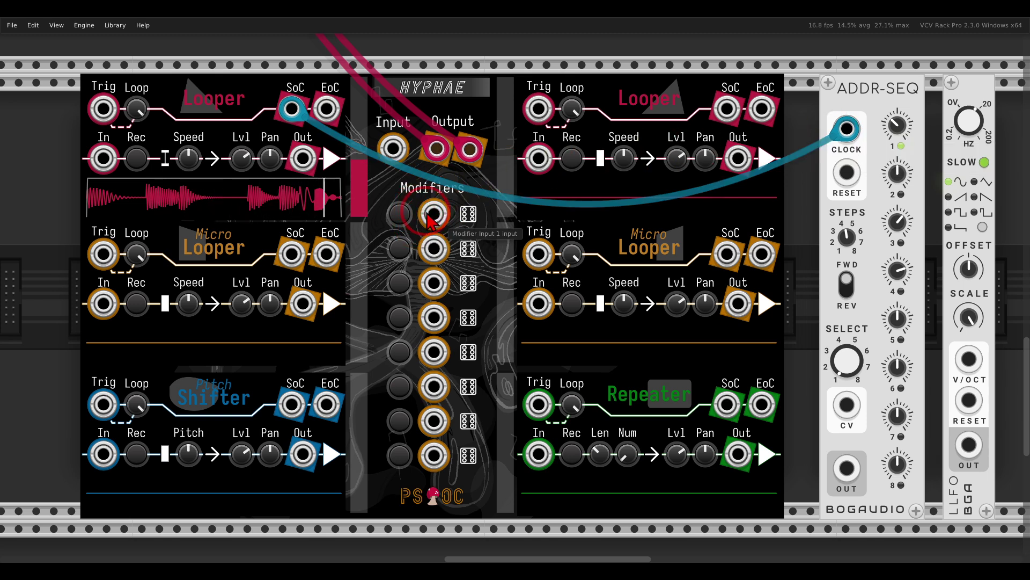
Set Modifier 1 to Direct CV from ADDR-SEQ OUT, controlling Looper A's Speed at maximum amount
left_click(468, 220)
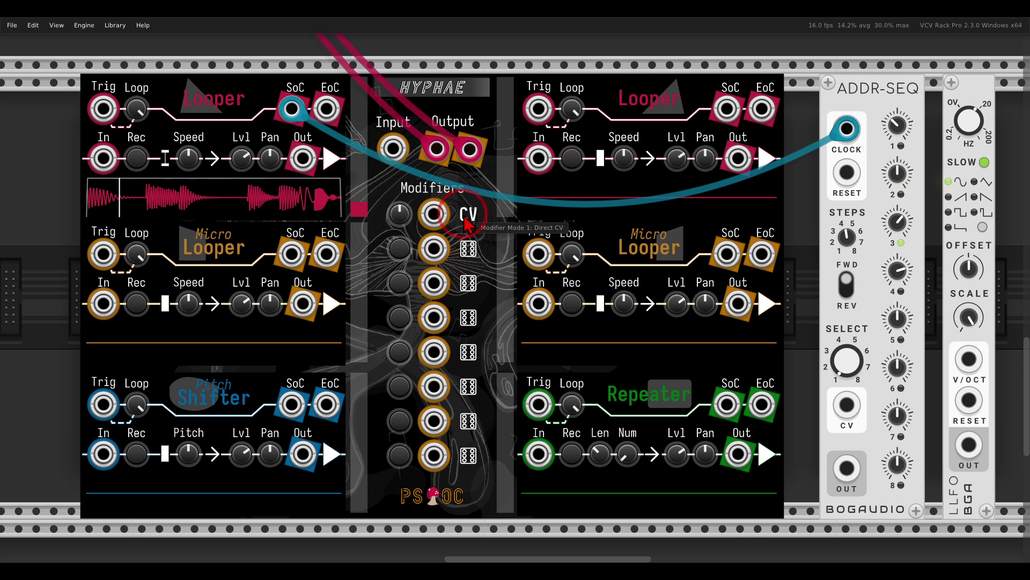
left_click_drag(847, 467, 435, 215)
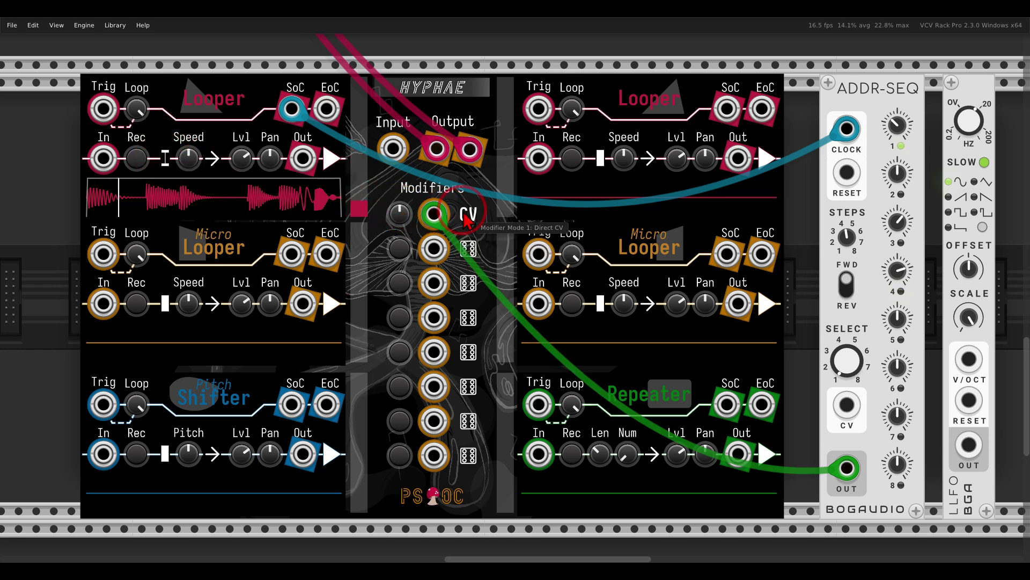
left_click(437, 208)
left_click(187, 159)
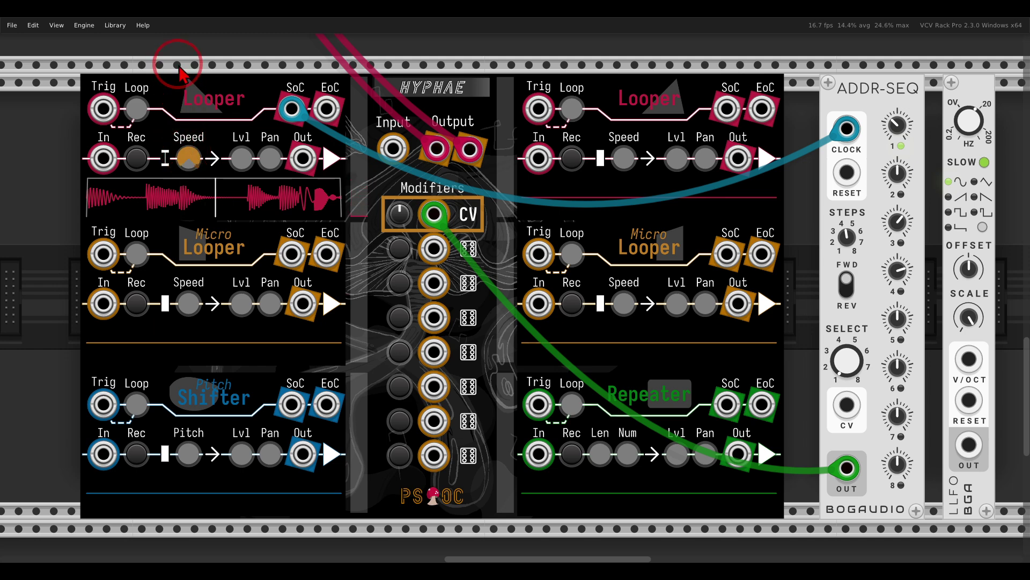
left_click(463, 217)
left_click_drag(400, 214, 358, 59)
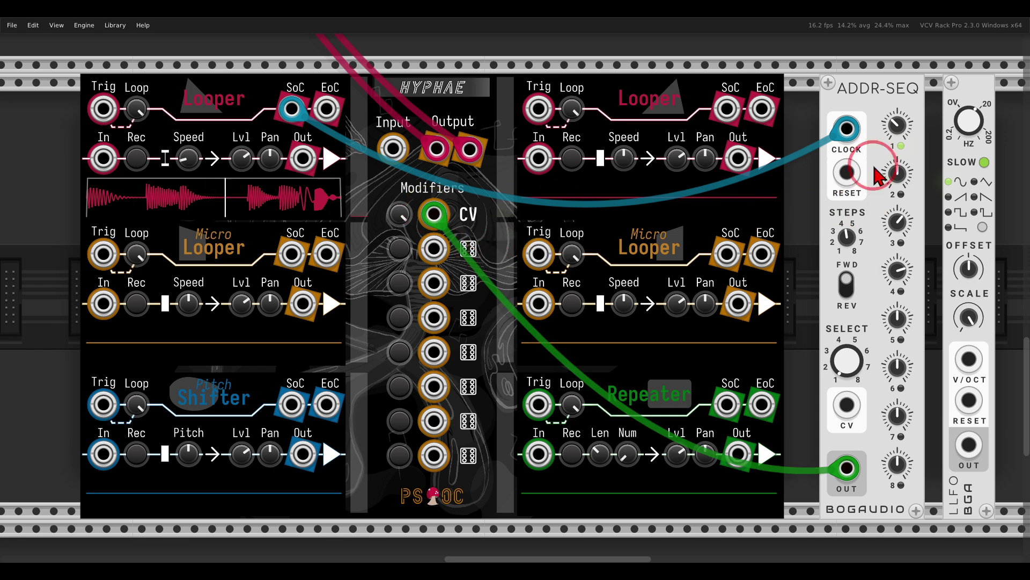
Feed LFO OUT into Modifier 2 as Direct CV on Looper A's Pan, depth about 25%
left_click_drag(969, 444, 432, 257)
left_click(467, 252)
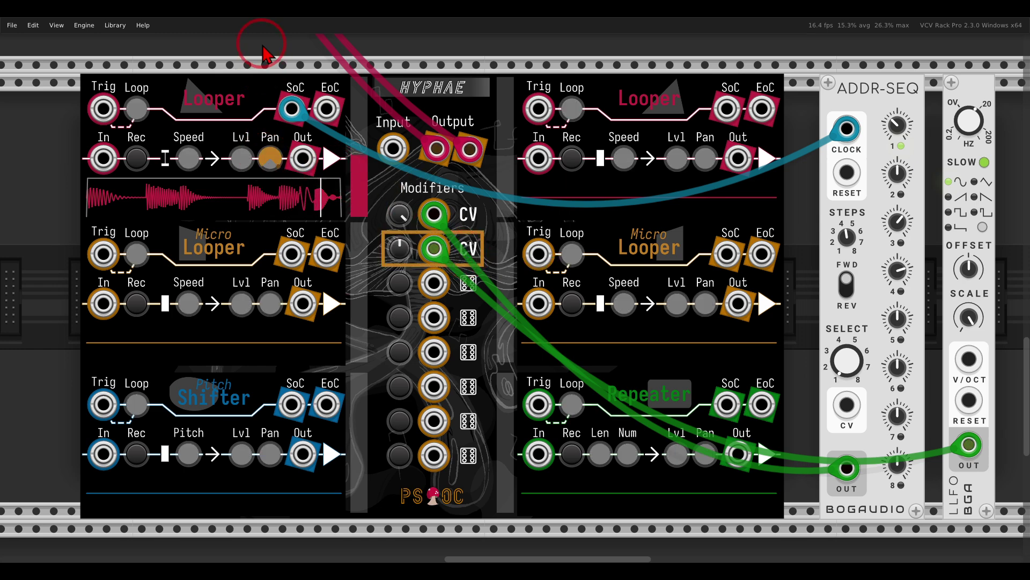
left_click(471, 252)
left_click_drag(401, 250, 401, 231)
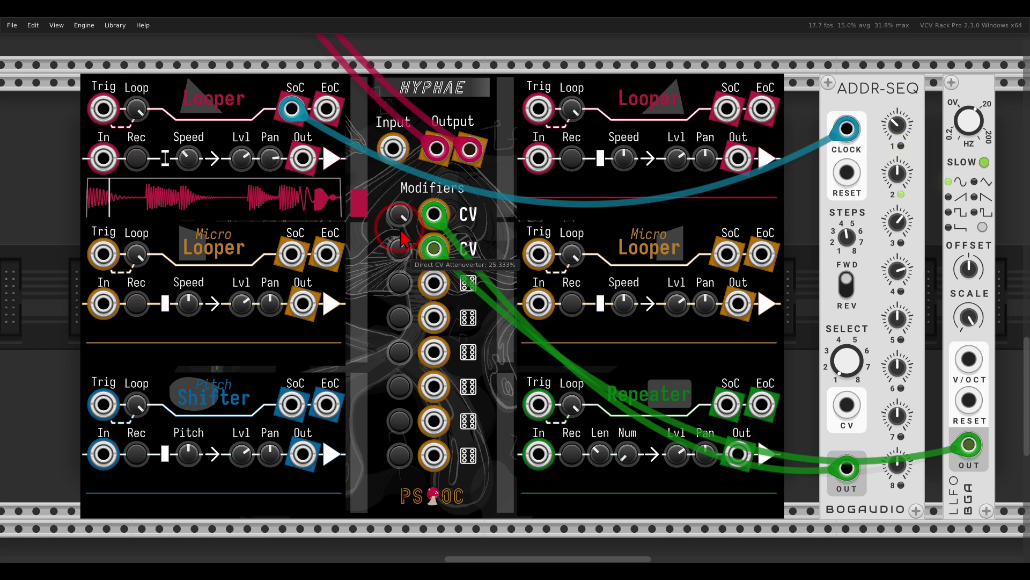